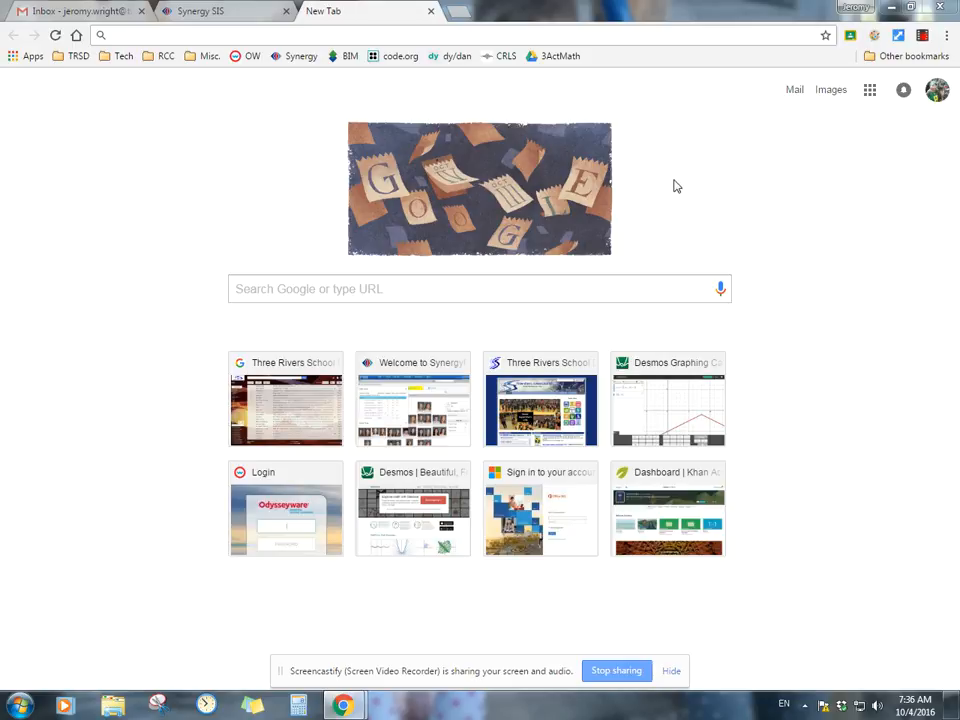
Open the desmos.com website in the empty browser tab.
left_click(314, 35)
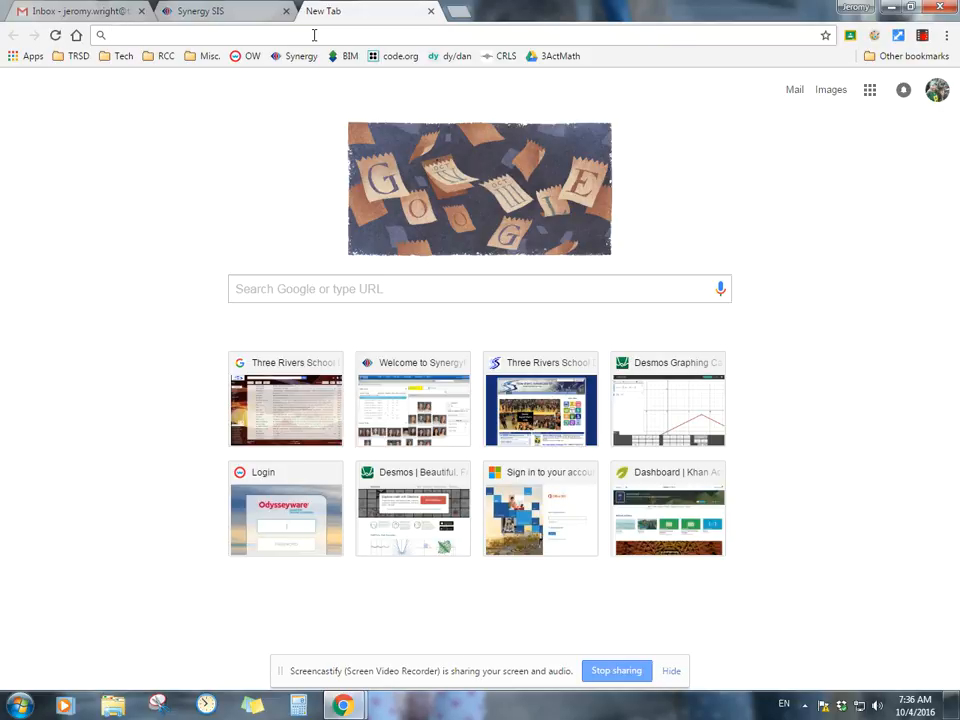
type("desmos.com")
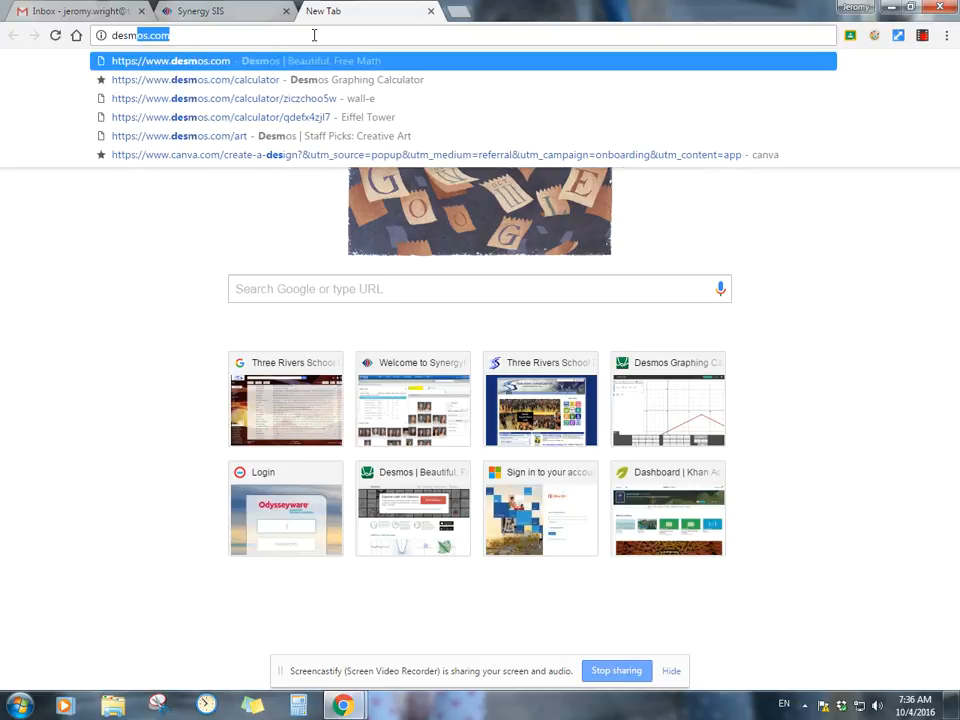
key("Return")
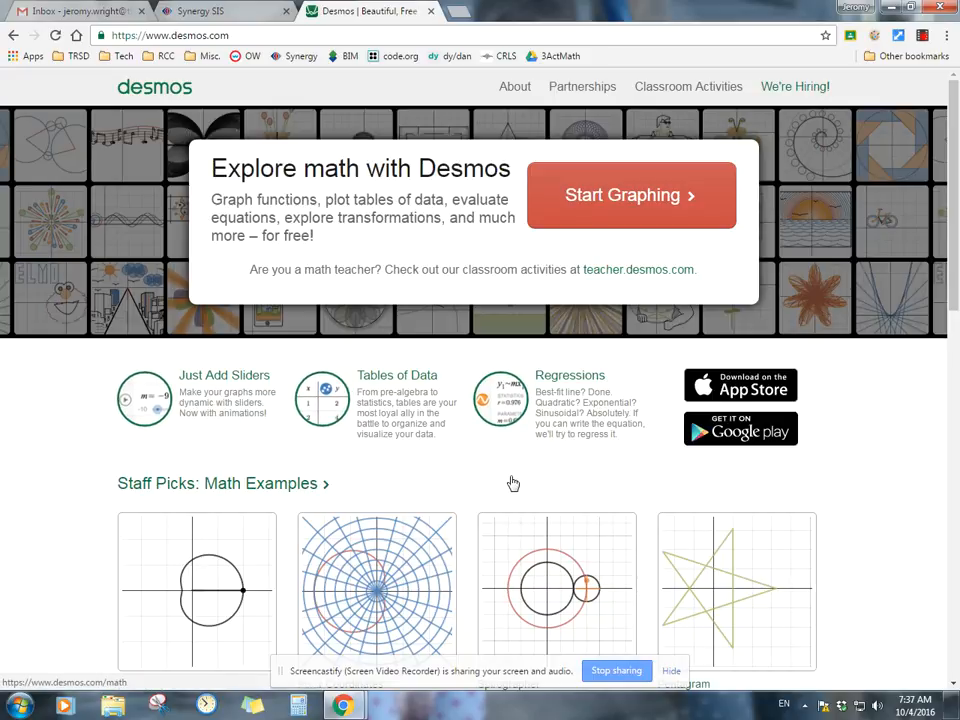
Look through the staff-picked math examples, creative art and recently saved graphs on the Desmos home page.
scroll(512, 484, "down", 3)
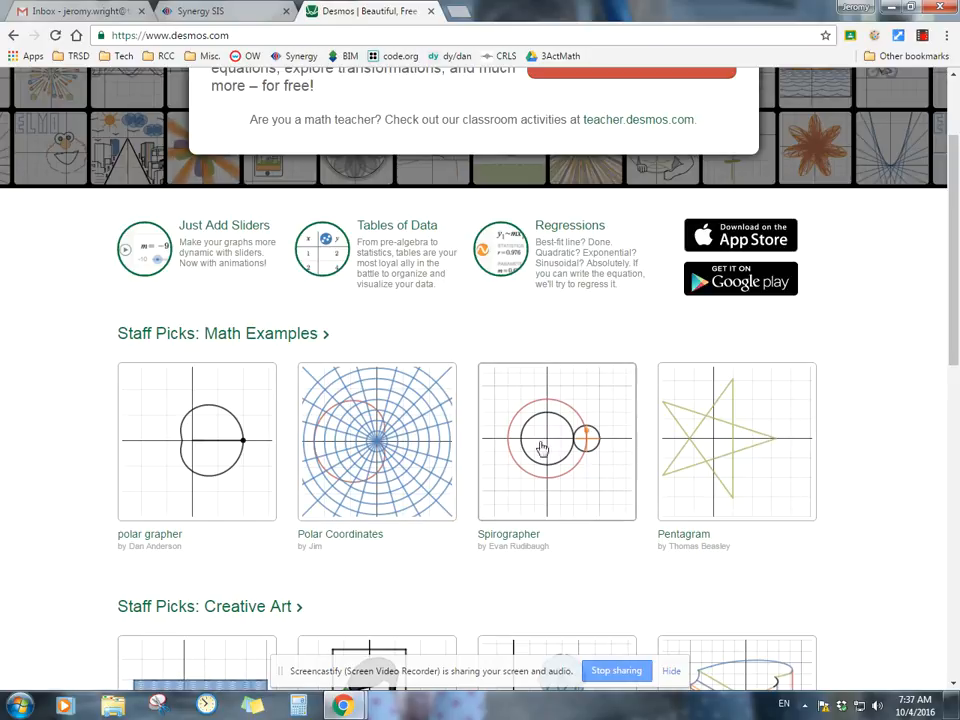
scroll(840, 443, "down", 3)
scroll(840, 443, "down", 3)
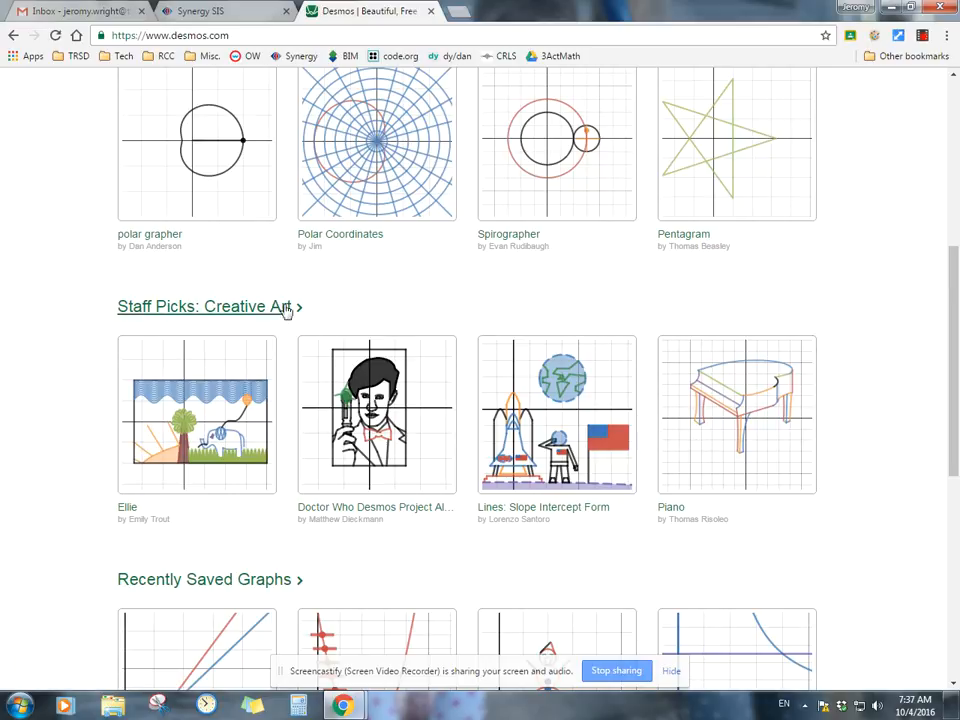
scroll(845, 460, "down", 2)
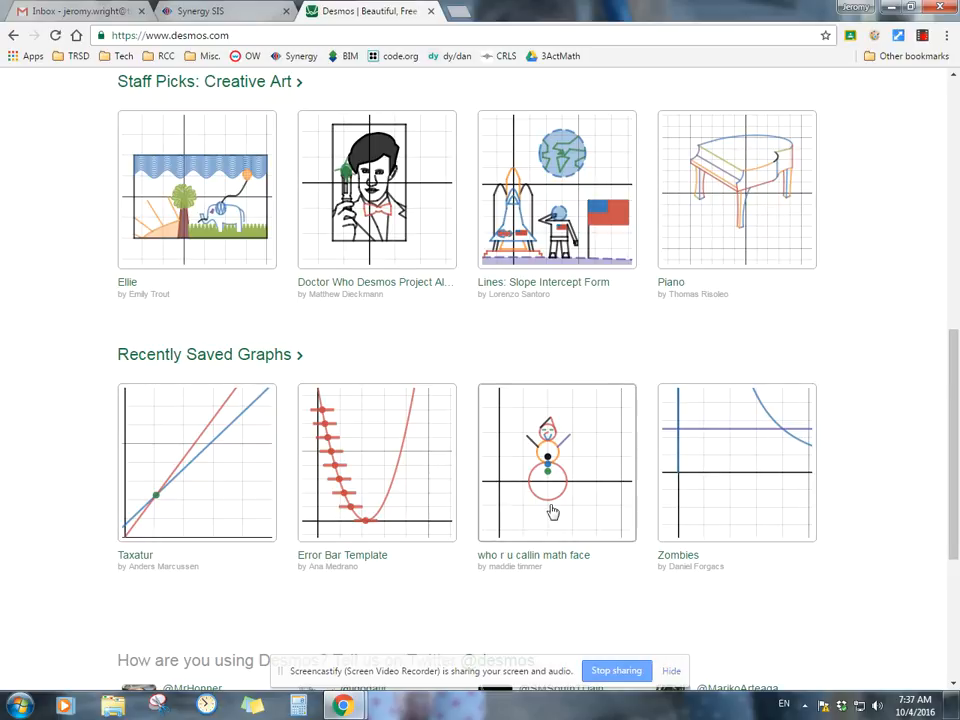
scroll(600, 510, "down", 2)
scroll(626, 506, "up", 7)
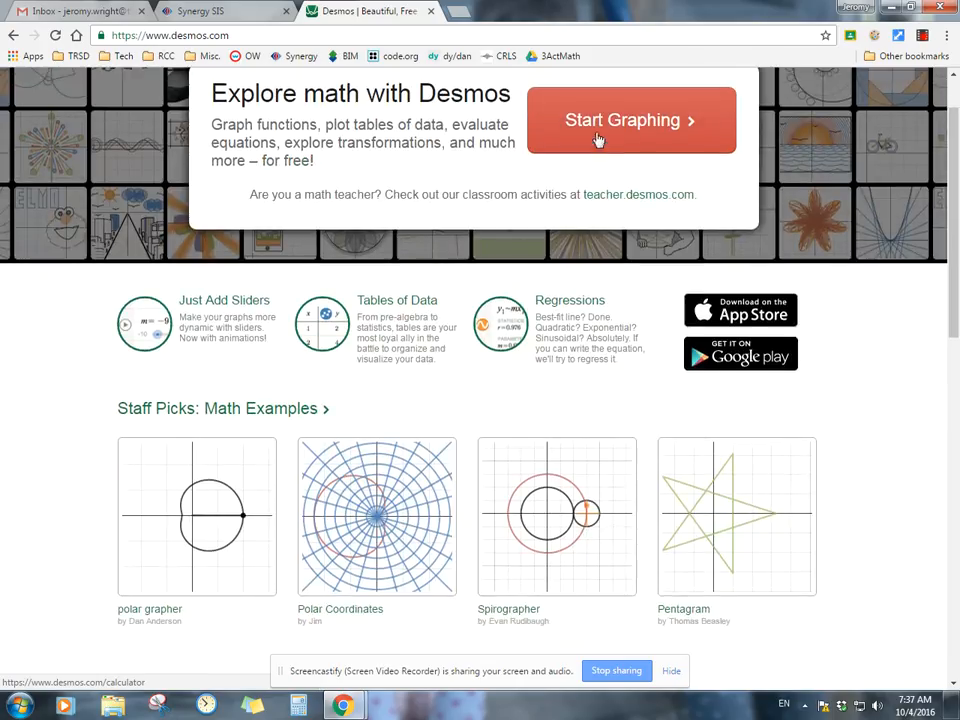
Open the graphing calculator and sign in with the Google account.
left_click(597, 126)
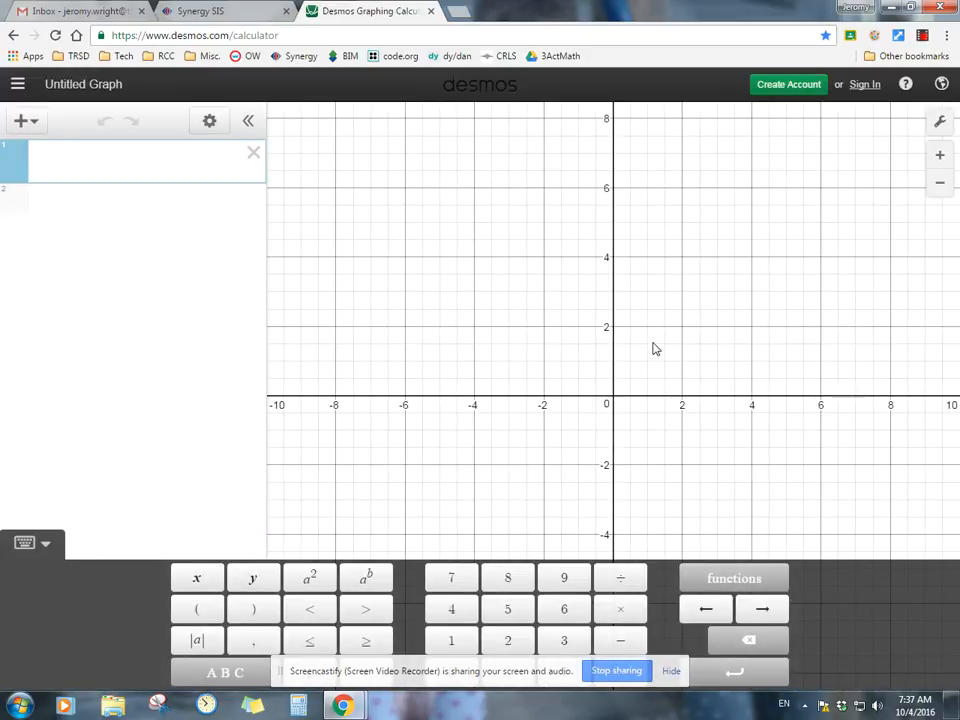
left_click(866, 86)
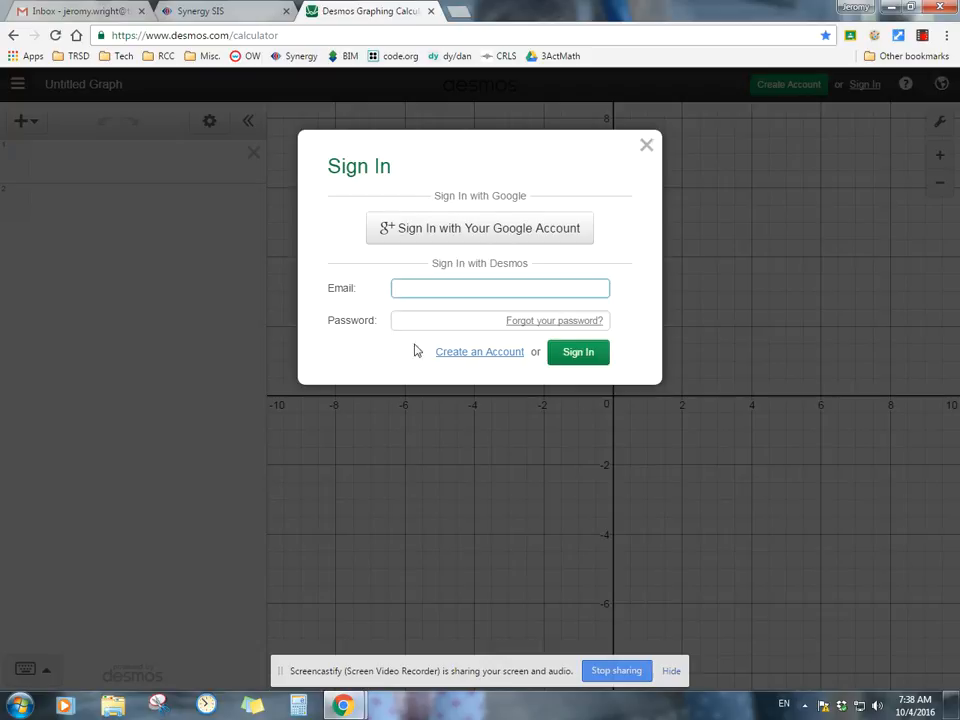
left_click(483, 230)
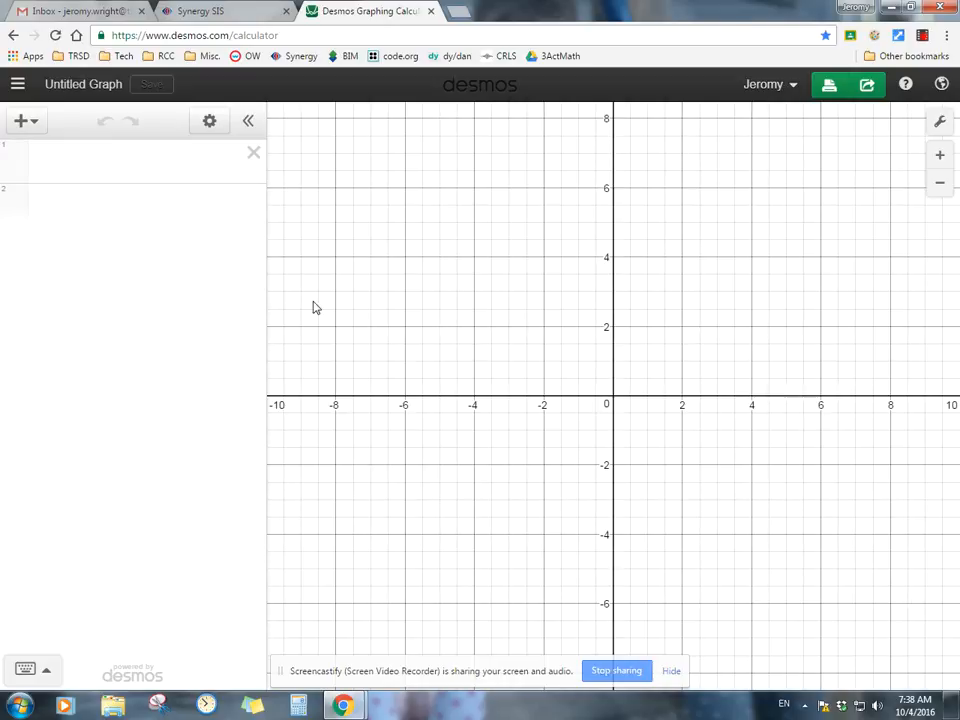
View the options for sharing the graph, including the form for sending it by email, and close them.
left_click(872, 90)
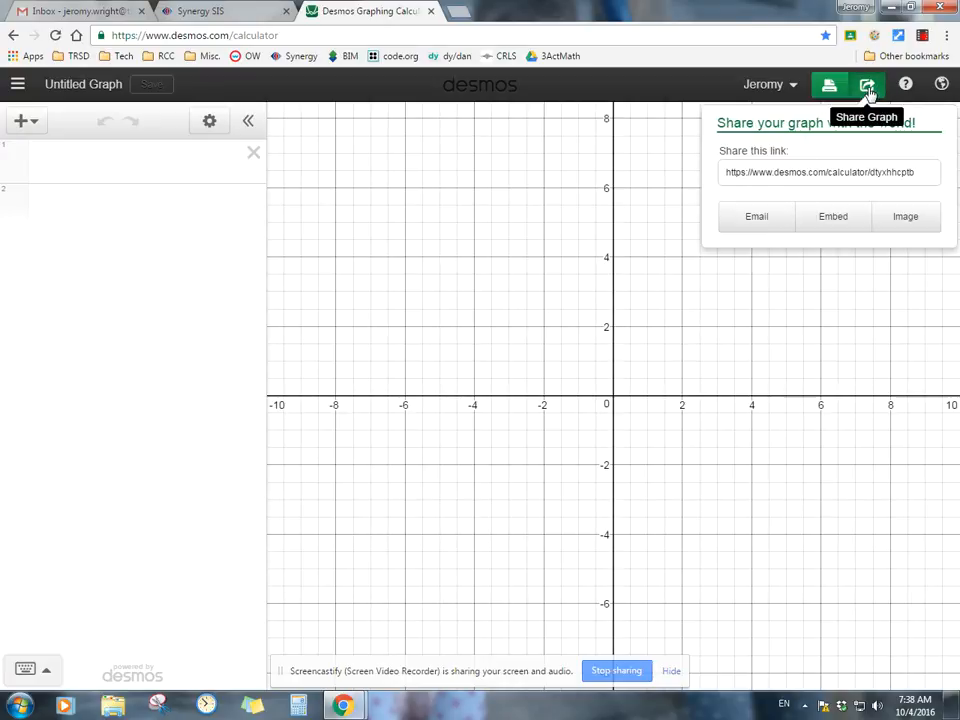
left_click(754, 219)
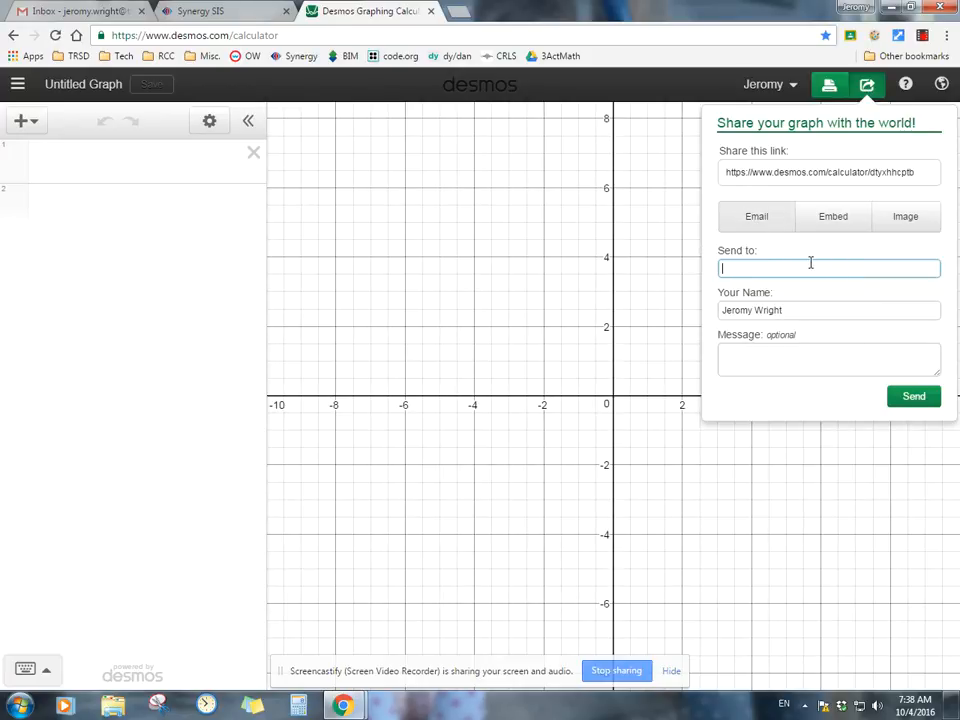
left_click(866, 85)
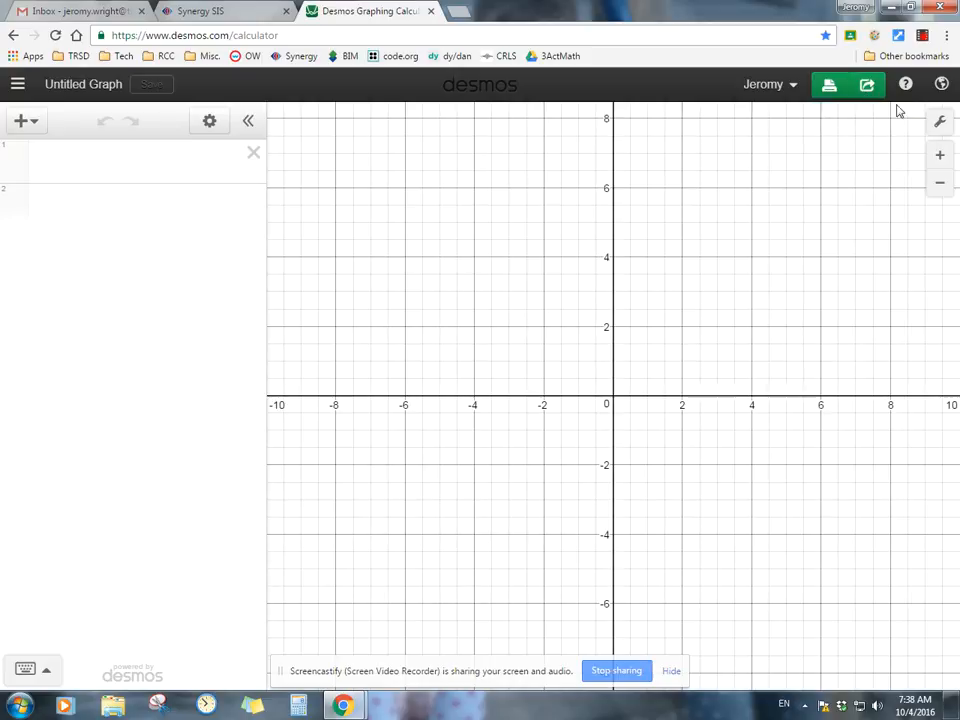
View the help tours and resources and the list of available languages, closing each one again.
left_click(904, 87)
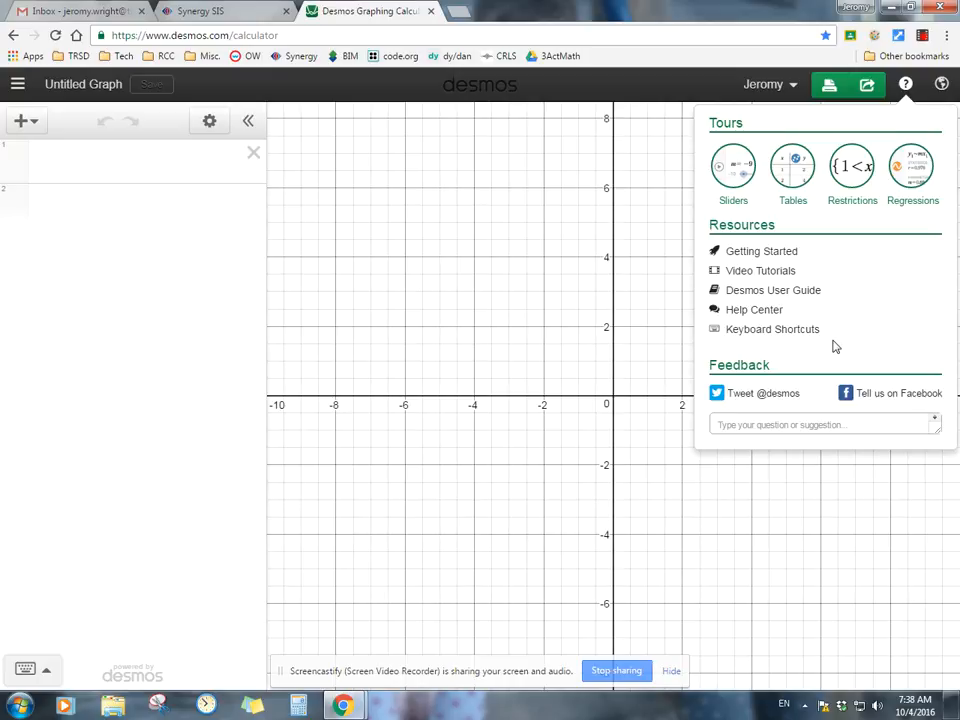
left_click(905, 84)
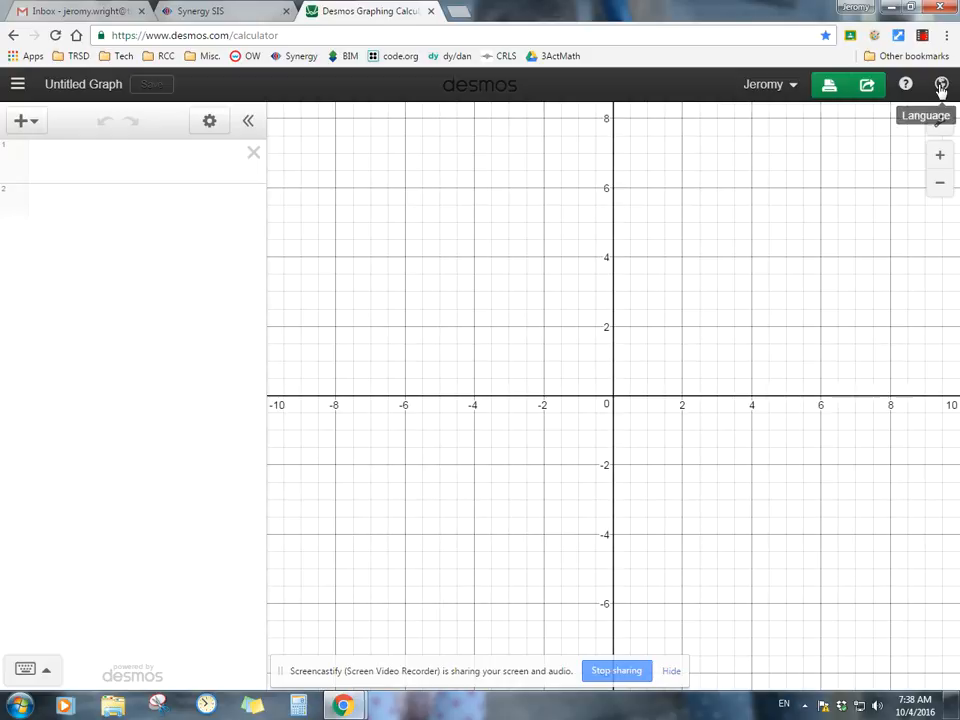
left_click(940, 88)
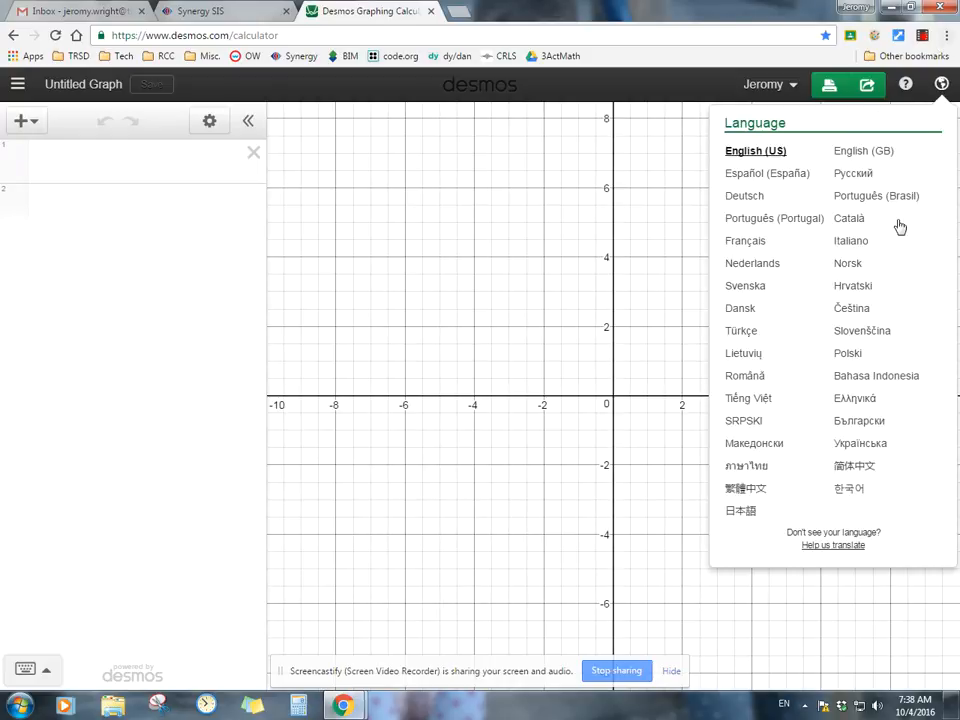
left_click(859, 422)
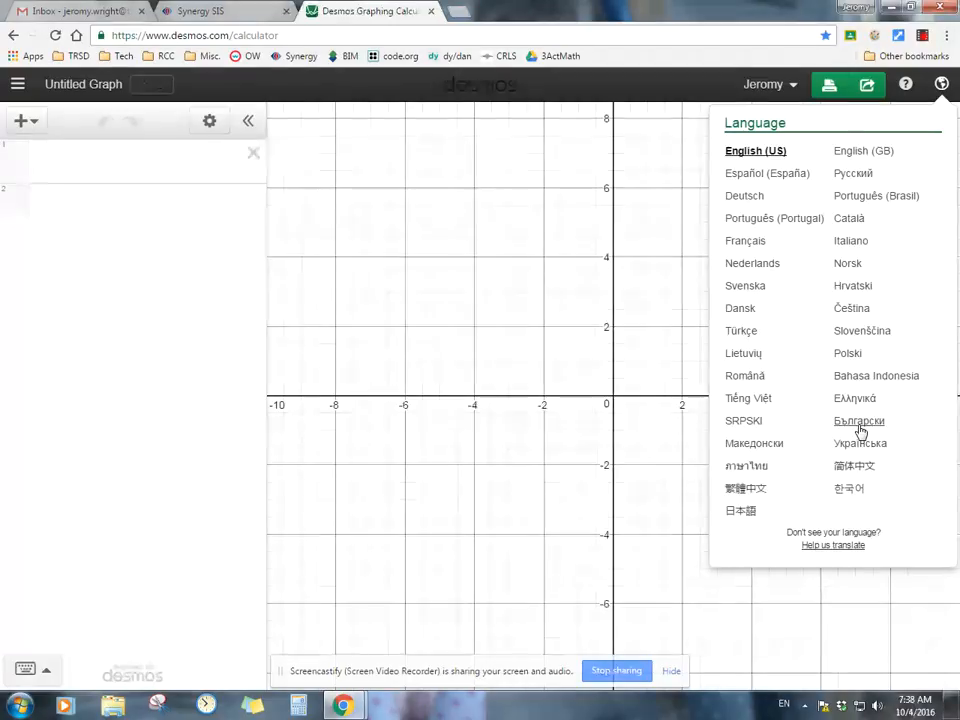
left_click(942, 86)
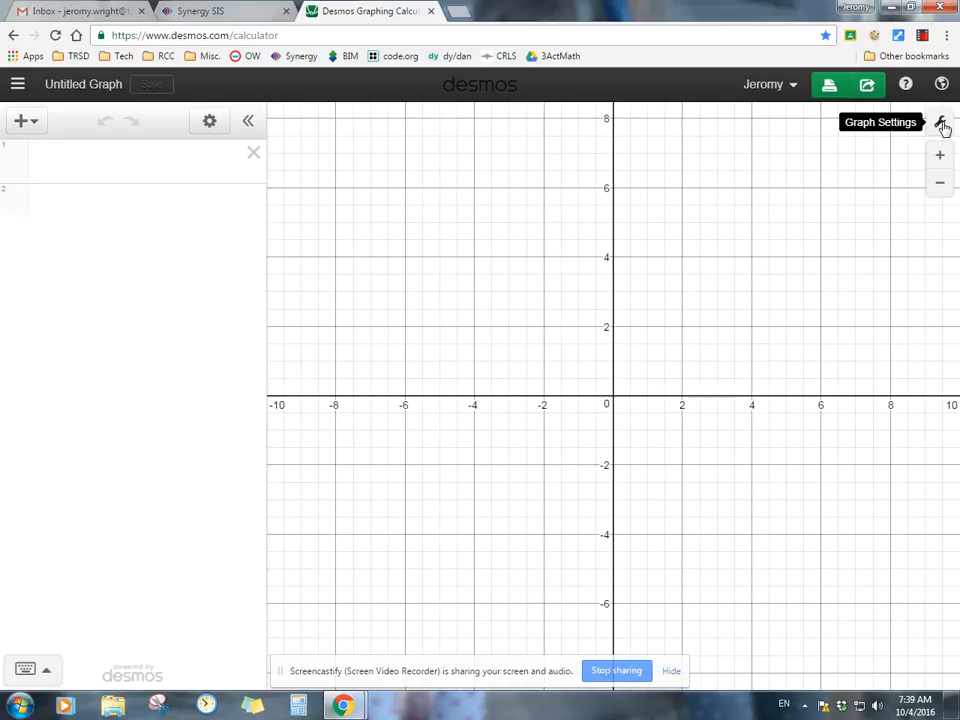
Turn on Projector Mode in the graph settings.
left_click(941, 124)
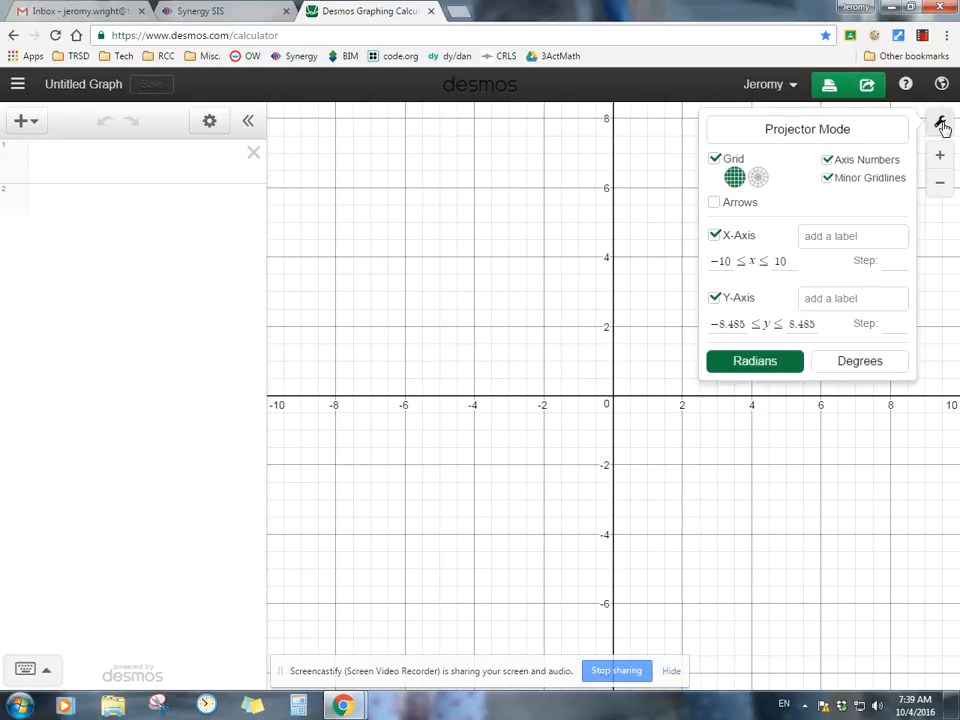
left_click(814, 134)
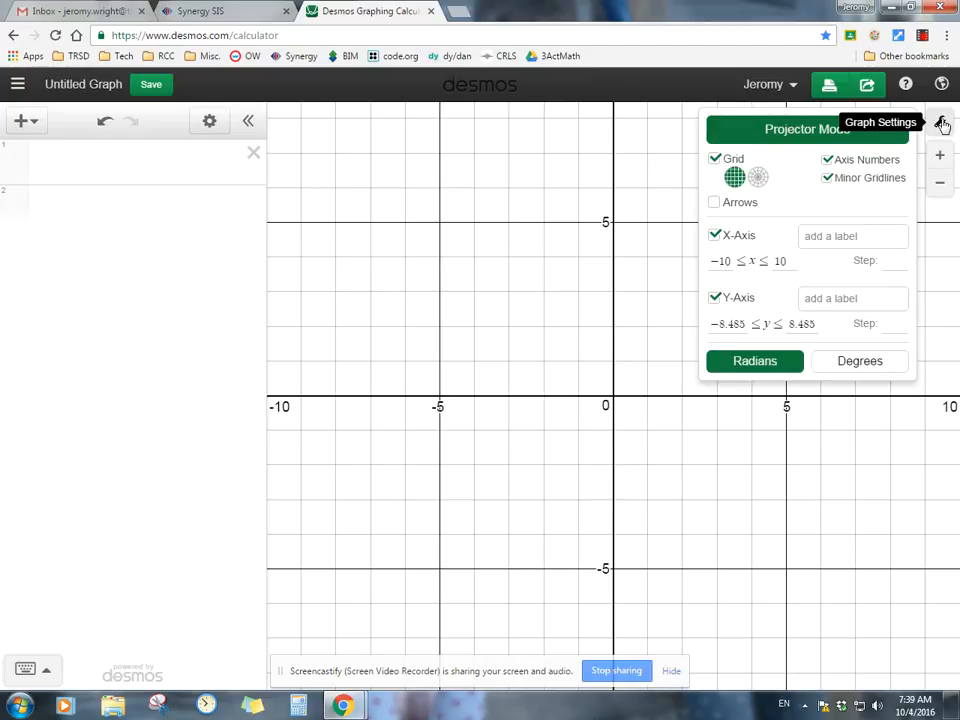
Try the axis numbers, minor gridlines and arrows options of the graph, restoring each to its original setting.
left_click(829, 161)
left_click(829, 163)
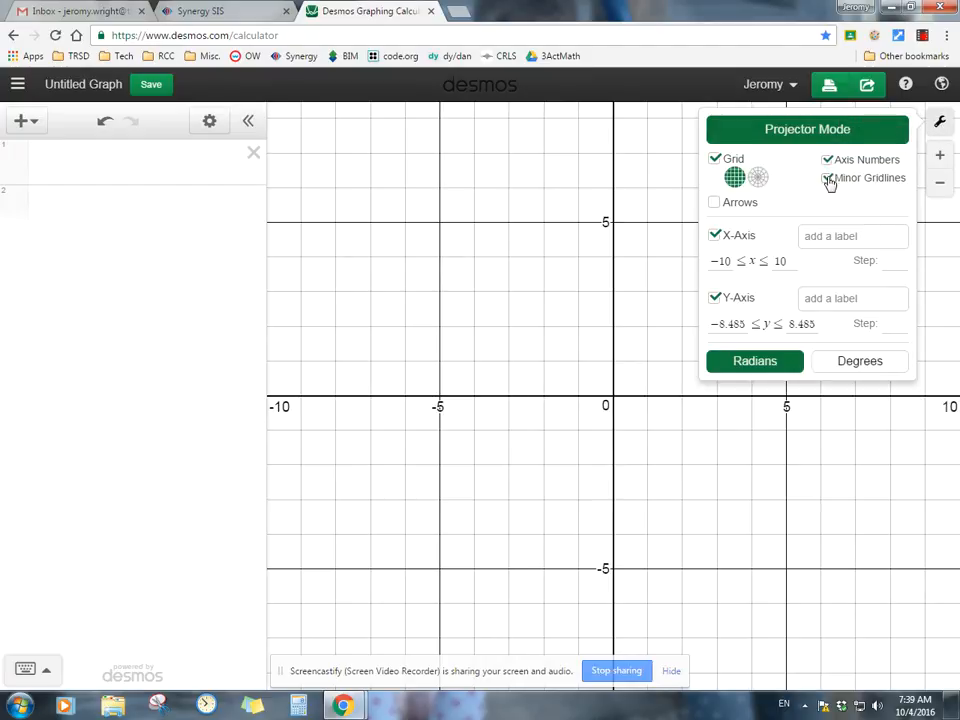
left_click(828, 179)
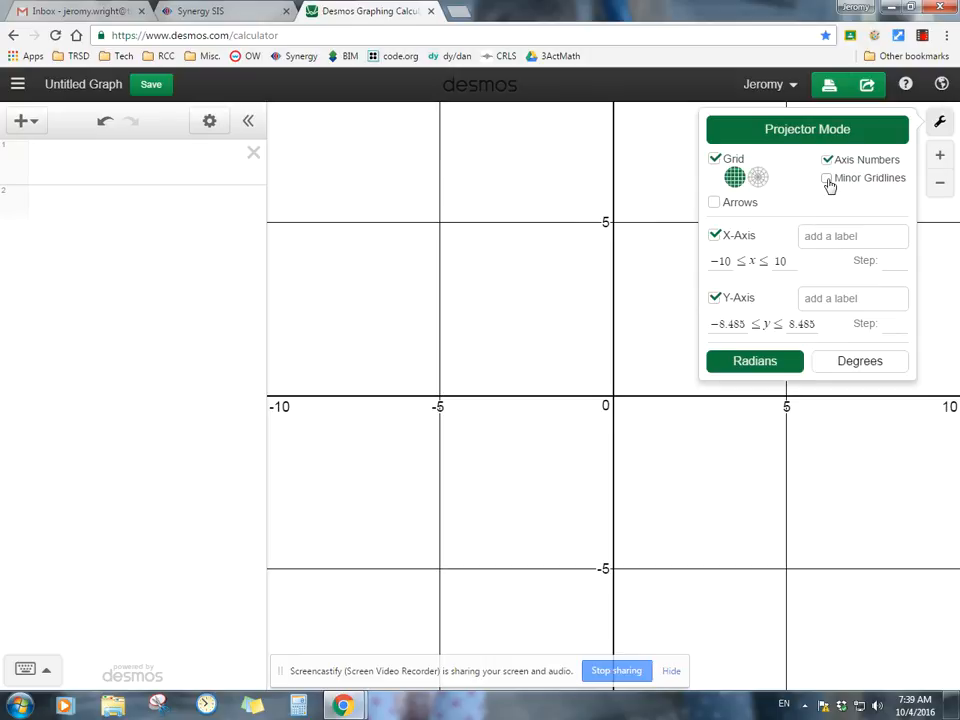
left_click(828, 181)
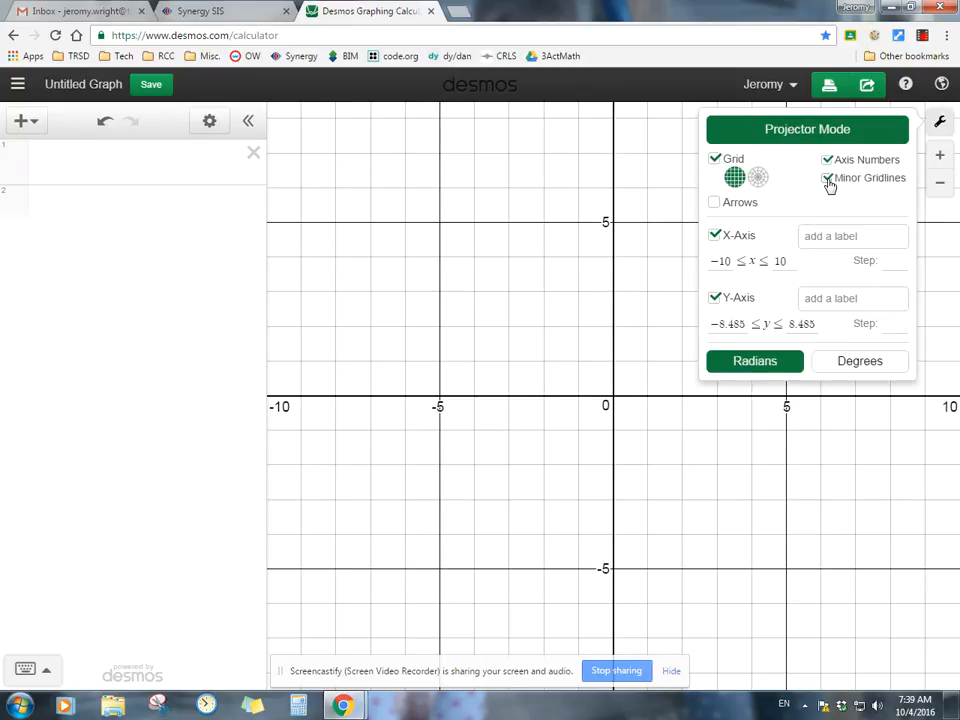
left_click(714, 206)
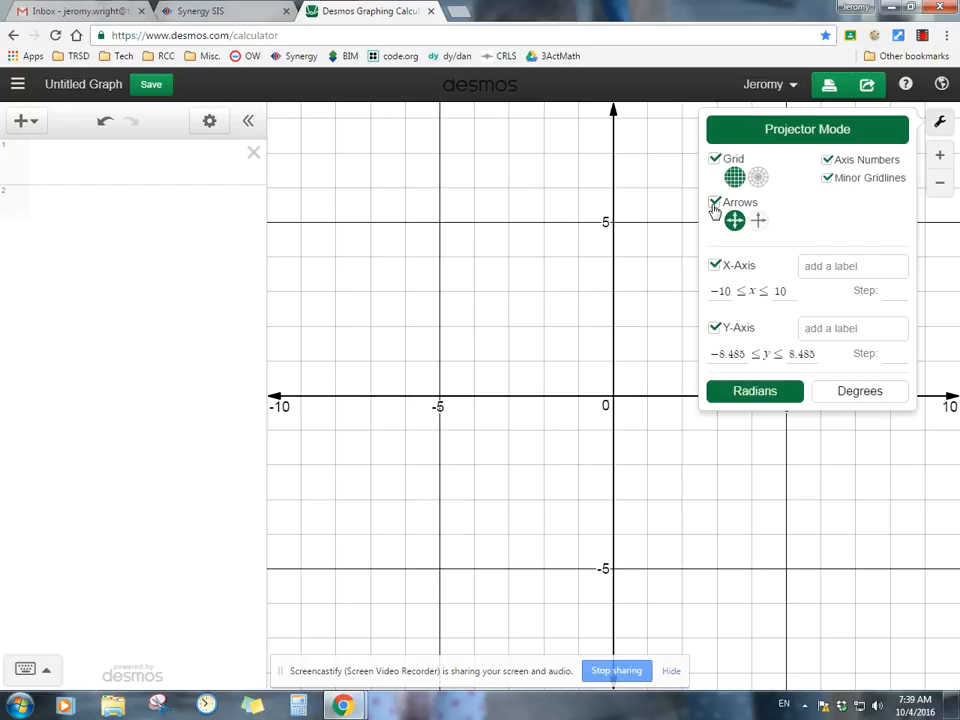
left_click(714, 206)
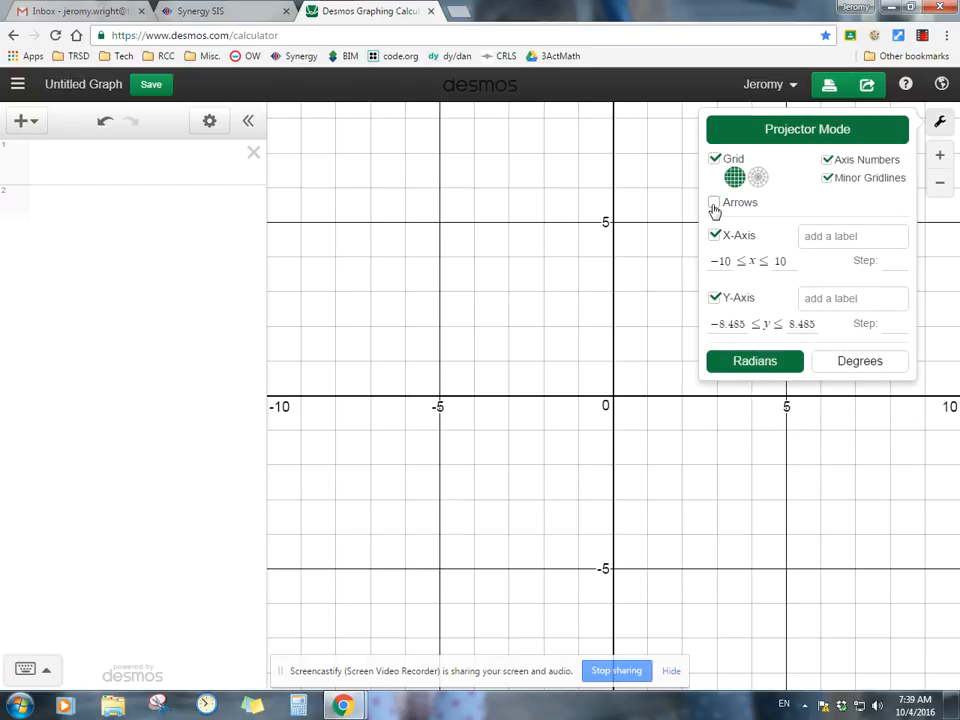
Switch the grid to polar and back to rectangular, and toggle the x-axis and y-axis off and on again.
left_click(758, 178)
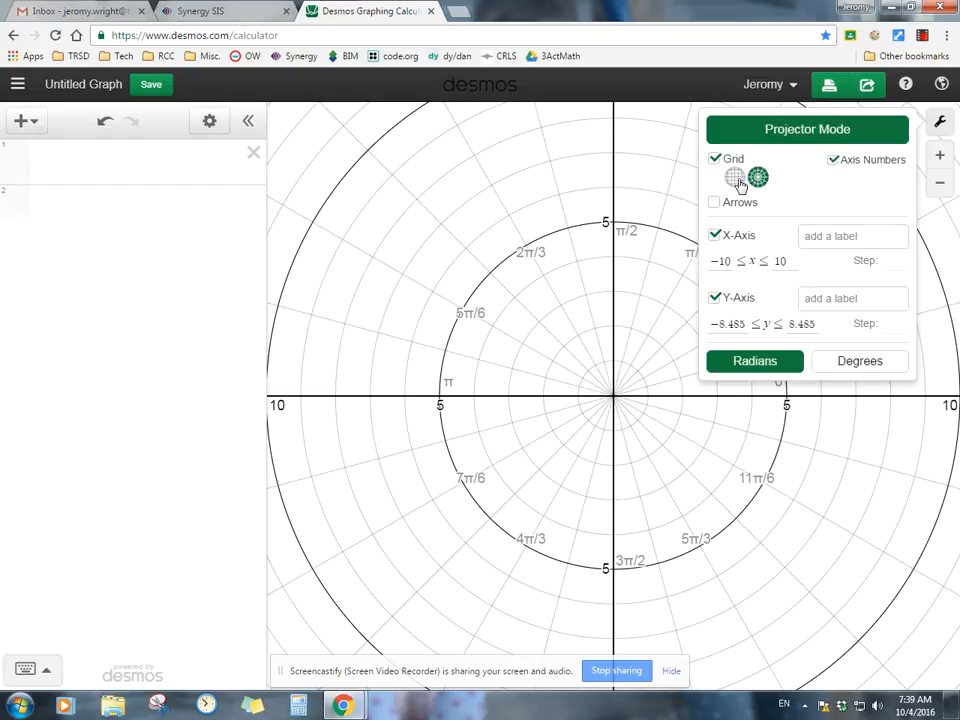
left_click(735, 178)
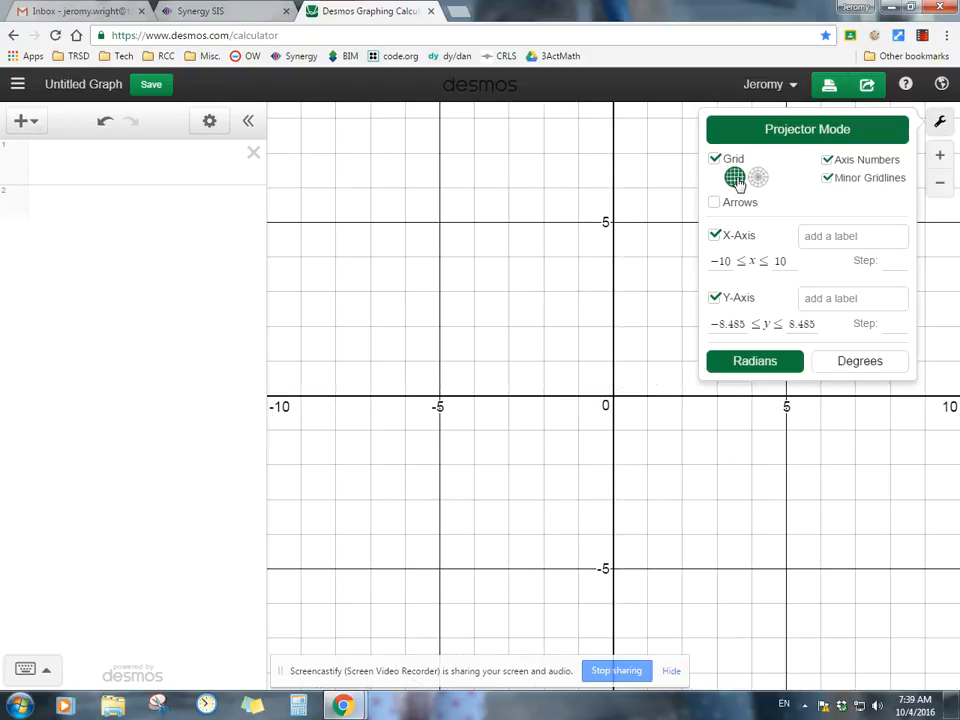
left_click(714, 236)
left_click(714, 237)
left_click(716, 299)
left_click(716, 299)
Switch the angle unit to degrees and back to radians, and close the graph settings.
left_click(874, 365)
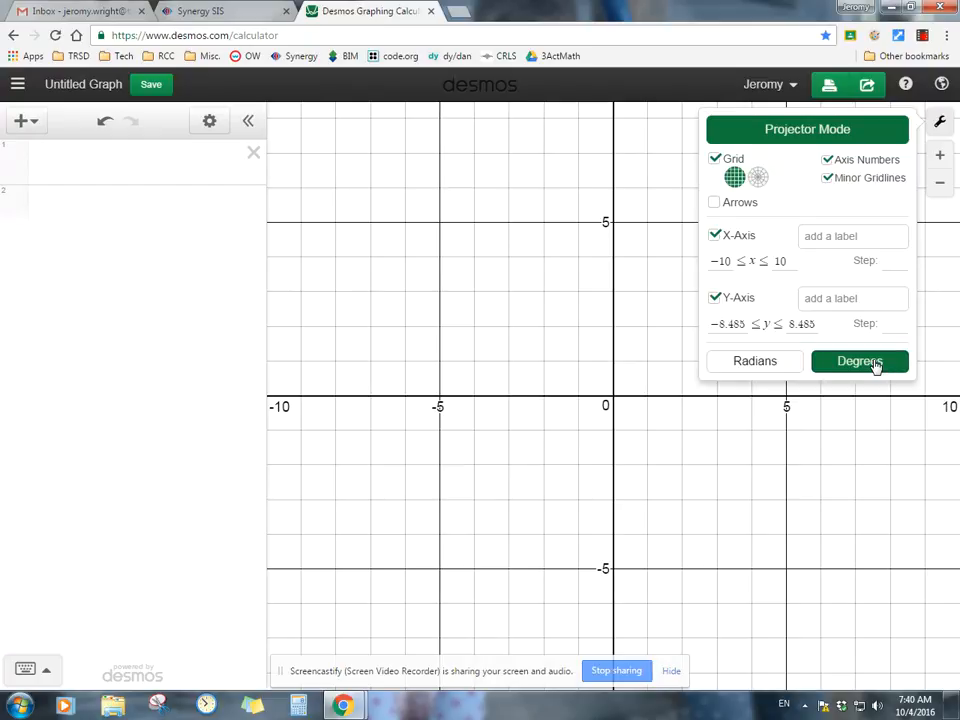
left_click(789, 369)
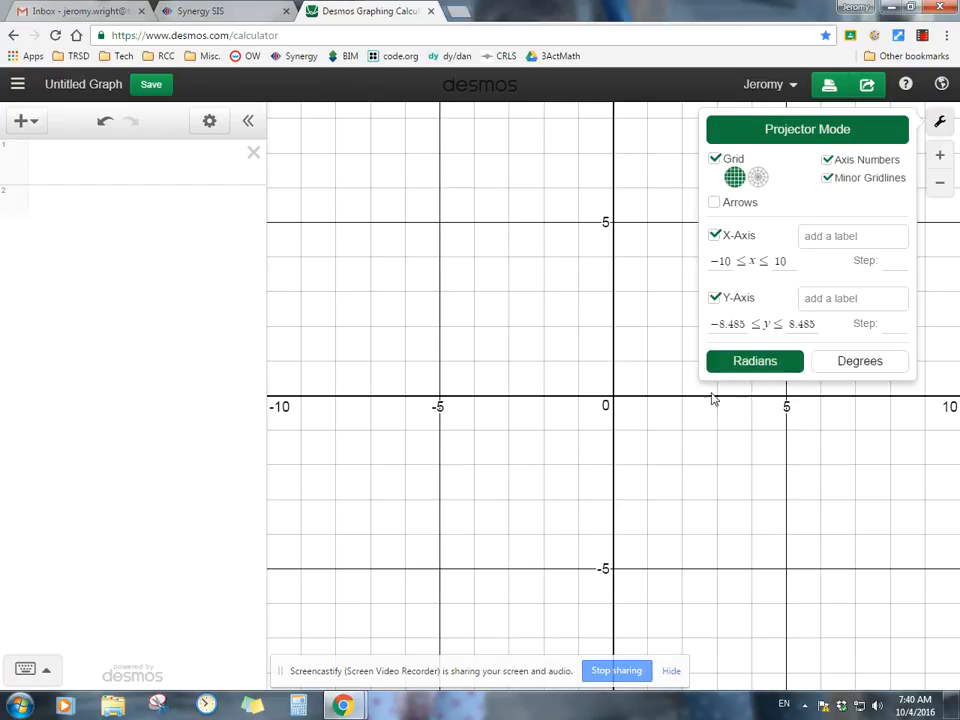
left_click(940, 122)
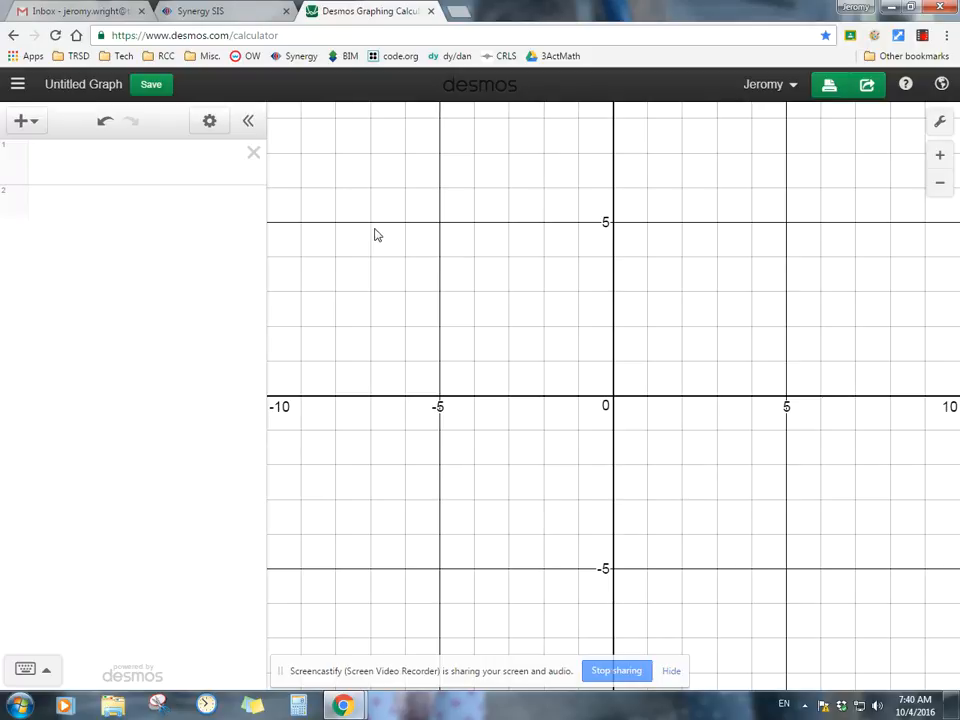
Plot the point (-5,4) in the first expression row.
left_click(133, 158)
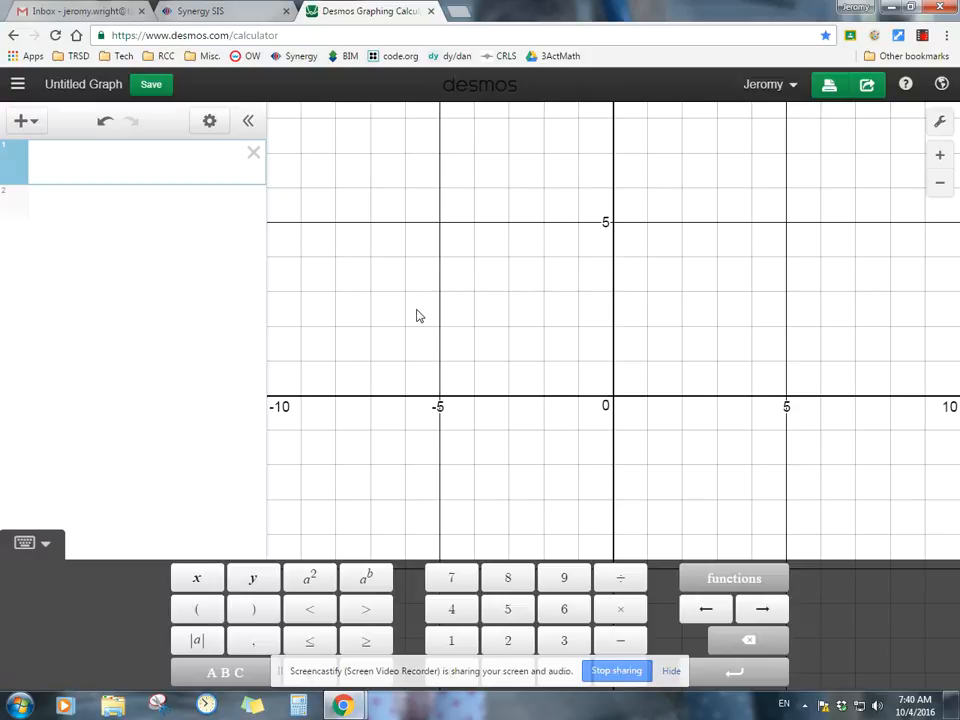
type("(")
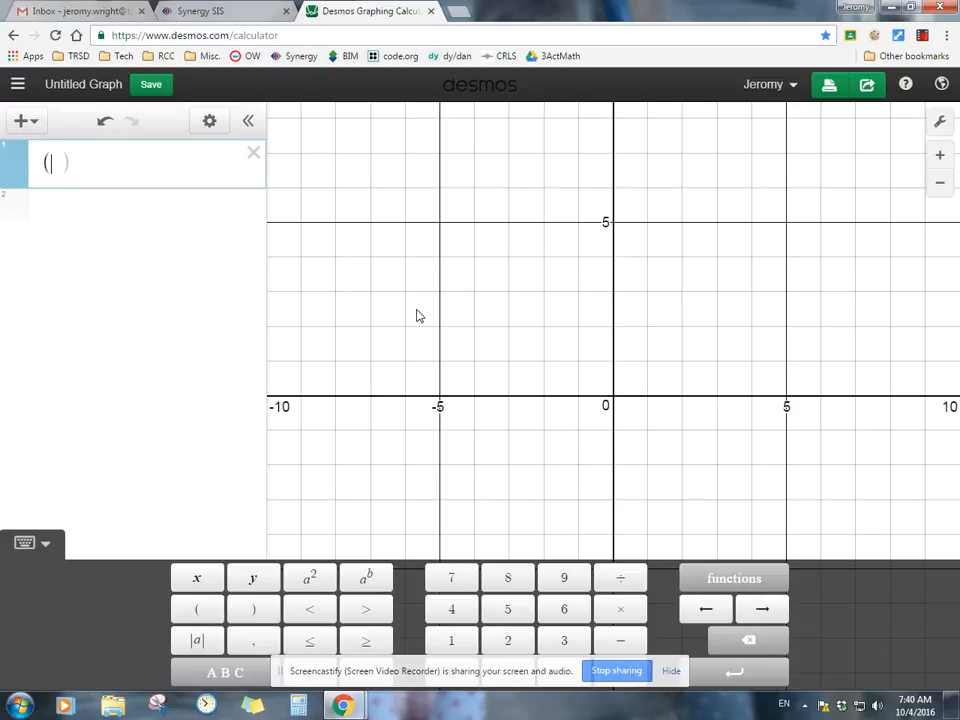
type("-5,")
type("4")
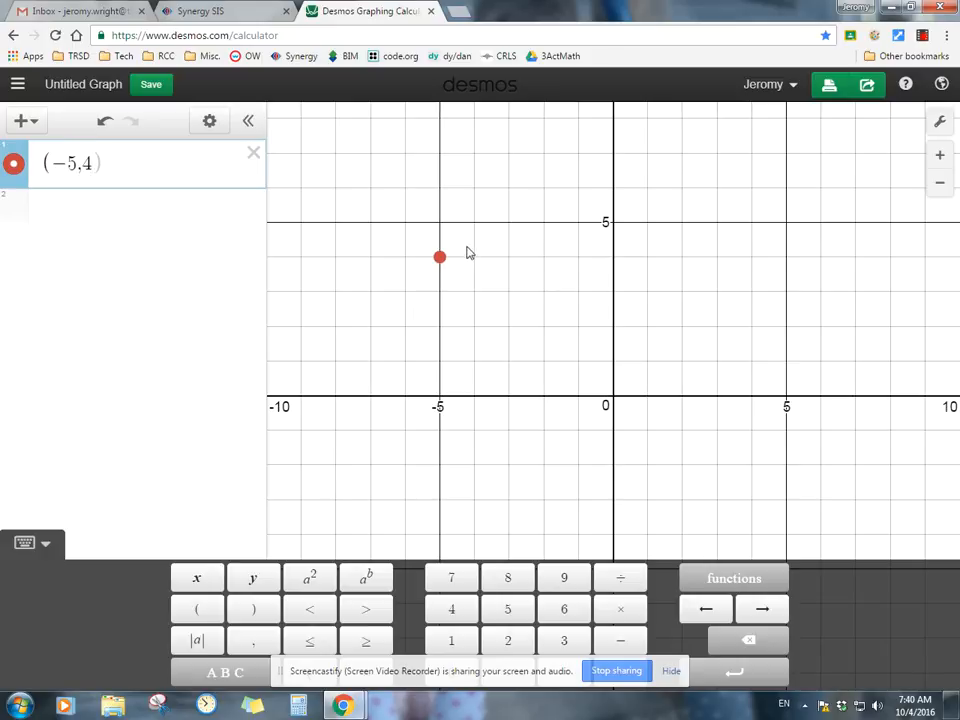
Plot the point (3,2) in the second expression row.
left_click(105, 206)
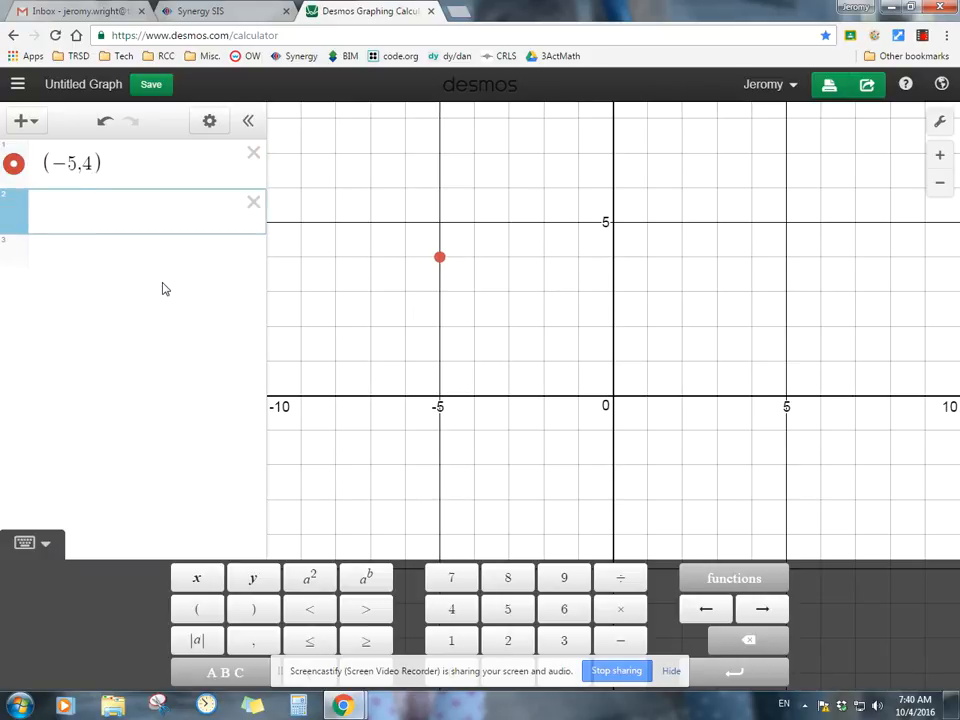
type("(")
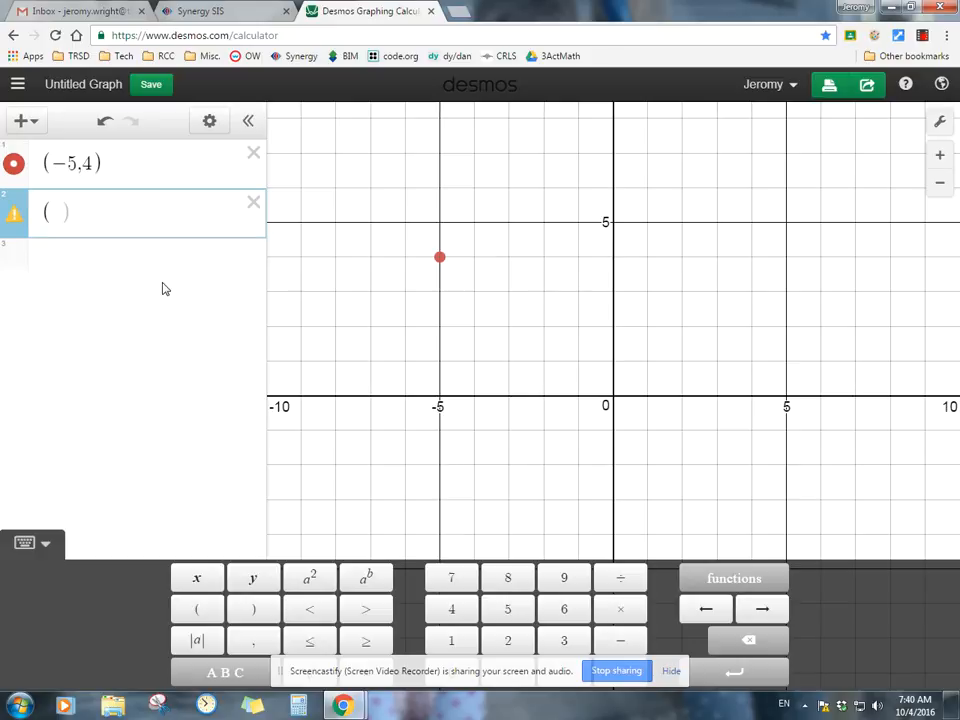
type("3,2")
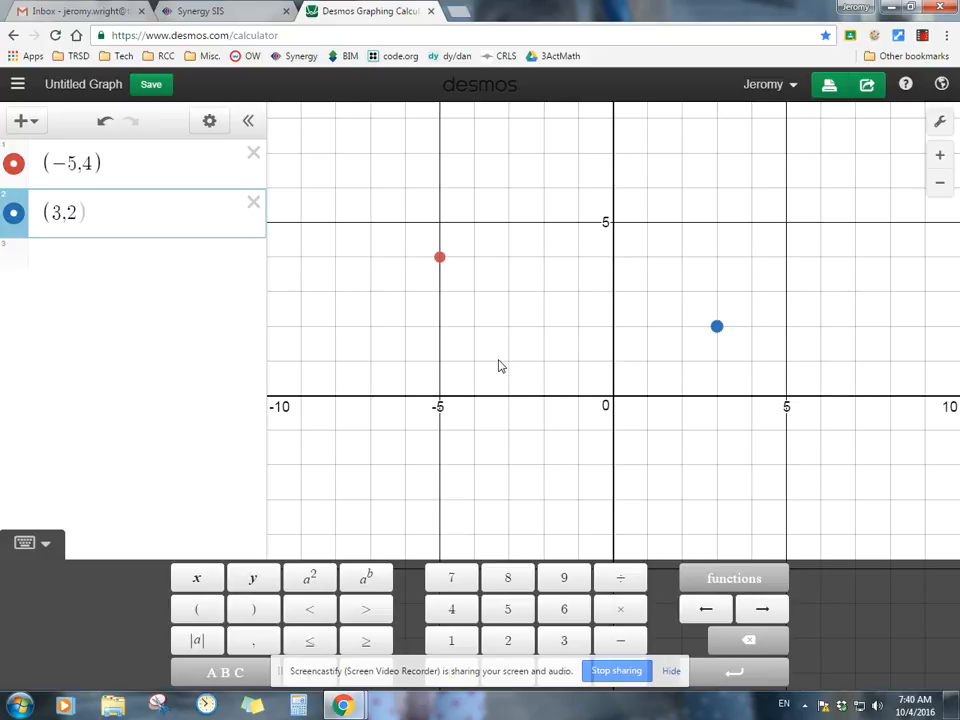
left_click(923, 36)
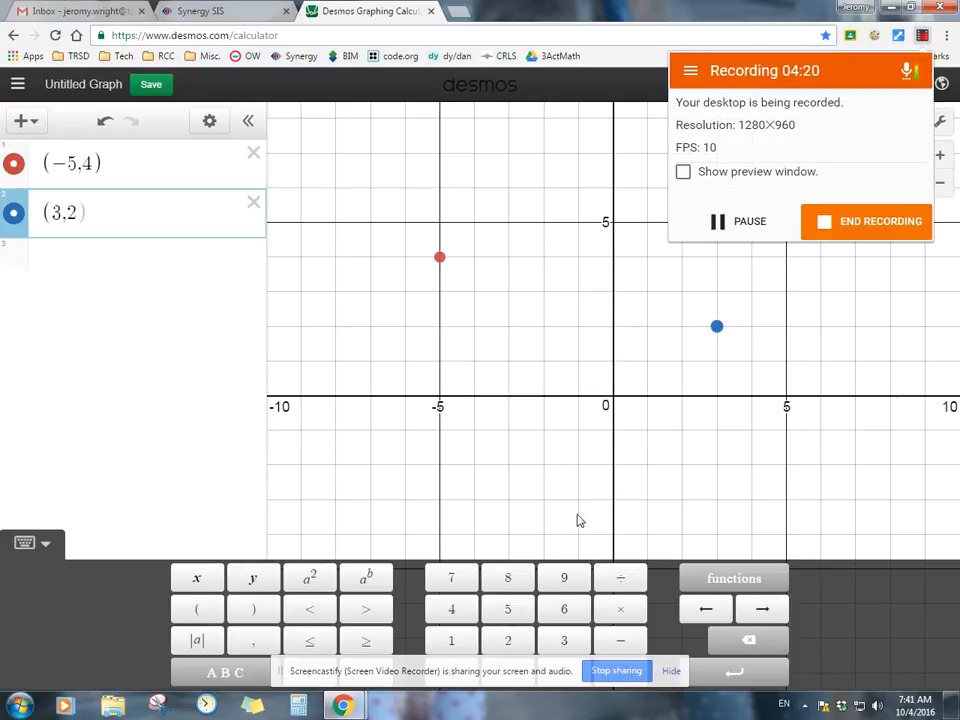
left_click(923, 36)
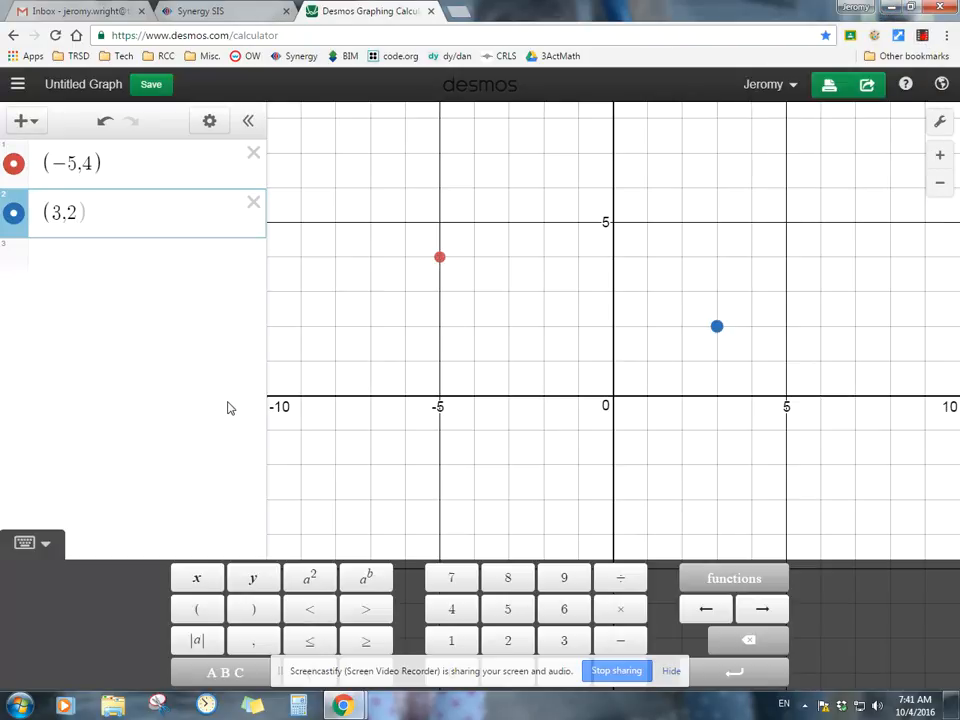
Enter the slope-intercept equation y = mx + b in the third expression row.
left_click(171, 274)
type("y = mx ")
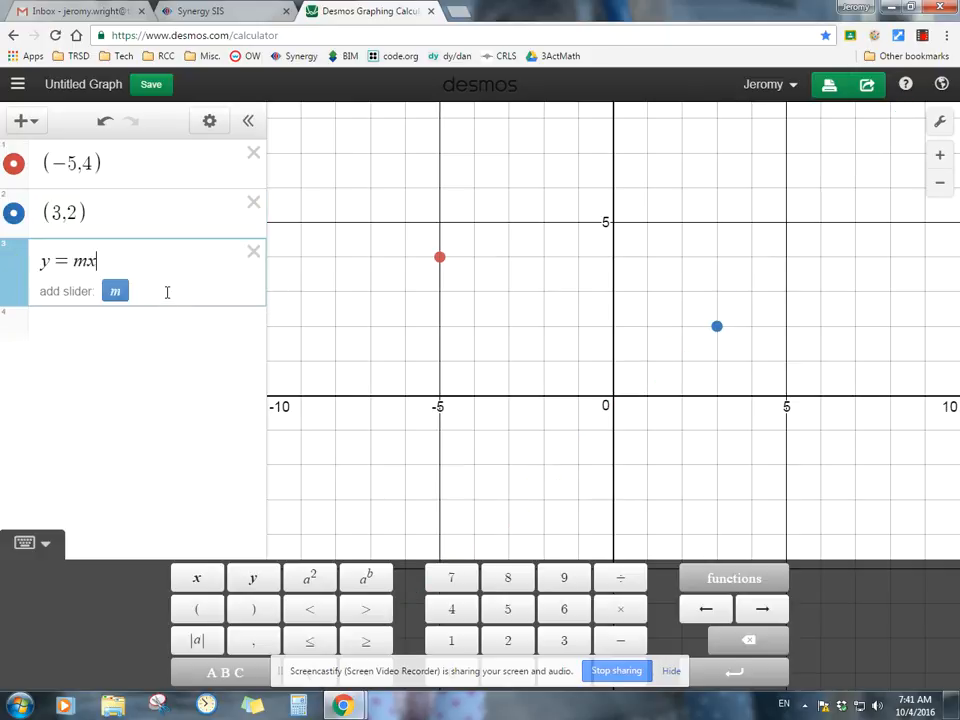
type("+ b")
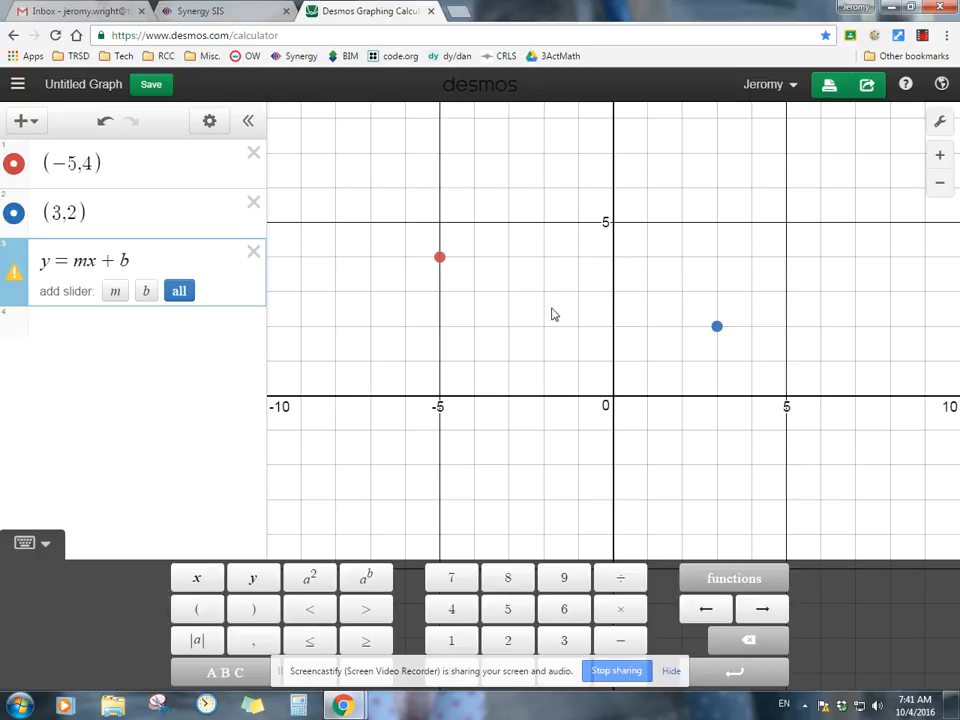
Replace mx + b in the third row's equation with the slope fraction -2/8.
left_click_drag(129, 259, 75, 262)
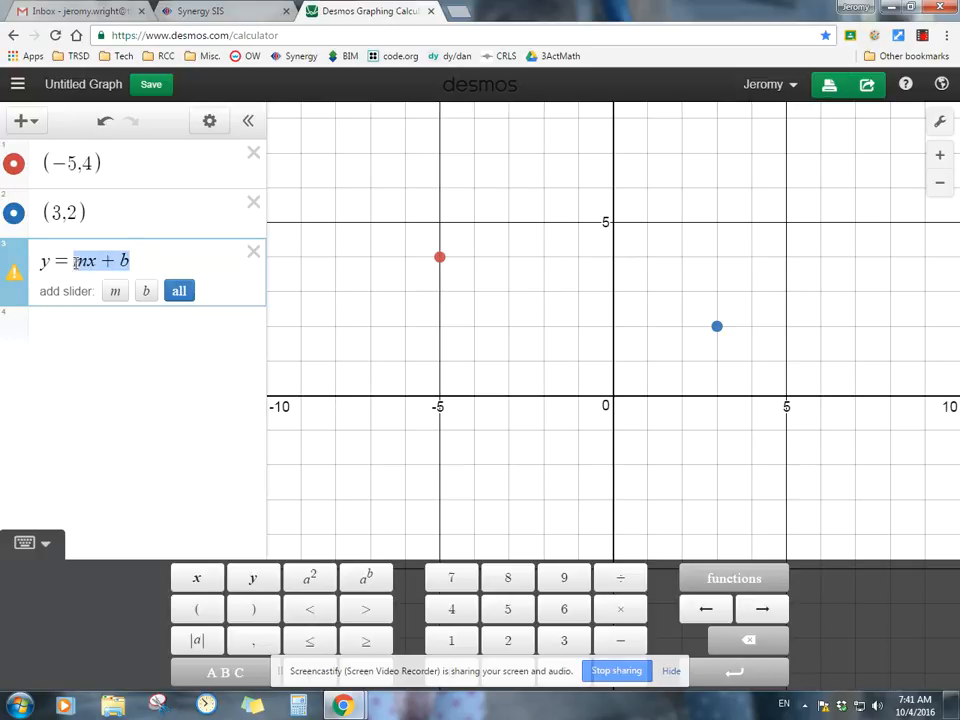
key("BackSpace")
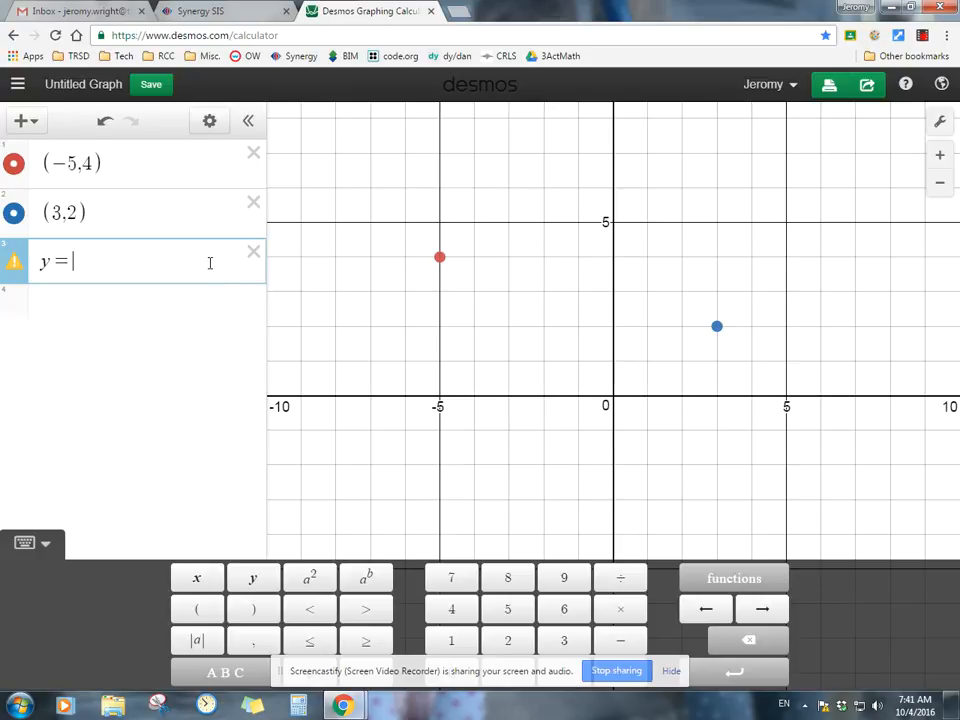
type("-2/")
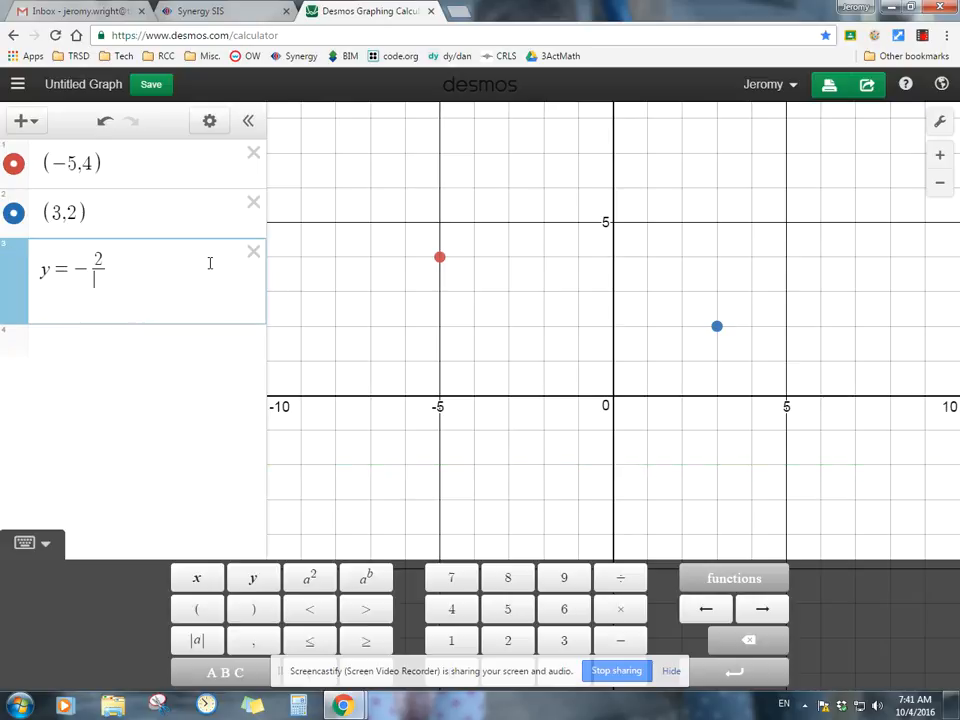
type("8")
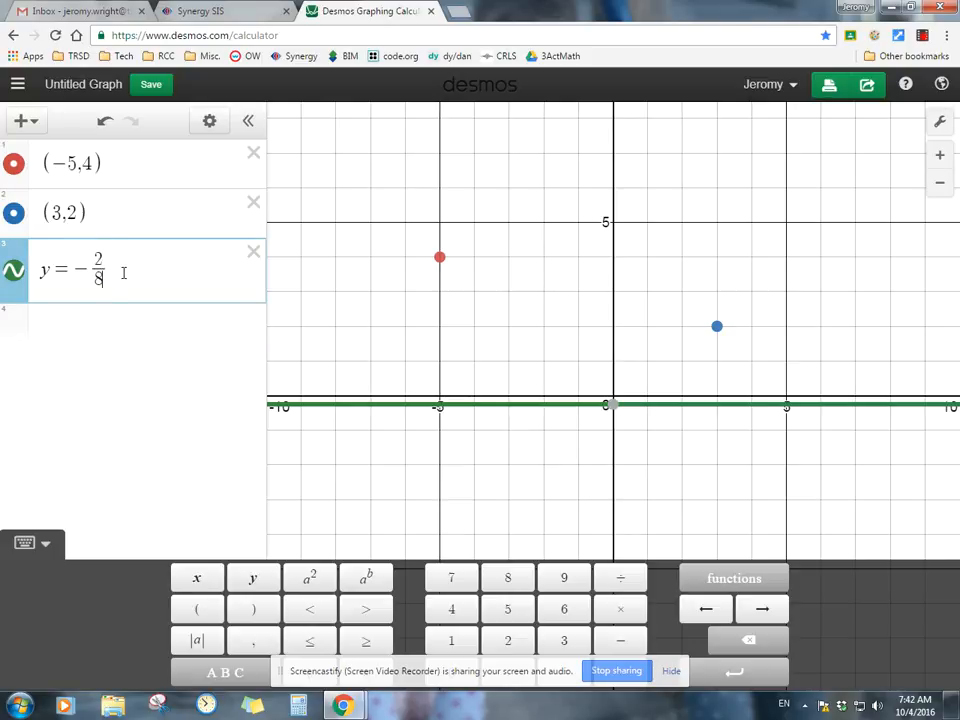
Reduce the slope fraction to -1/4 and append x to it, making the equation y = -1/4x.
left_click_drag(105, 258, 92, 259)
key("BackSpace")
type("1/")
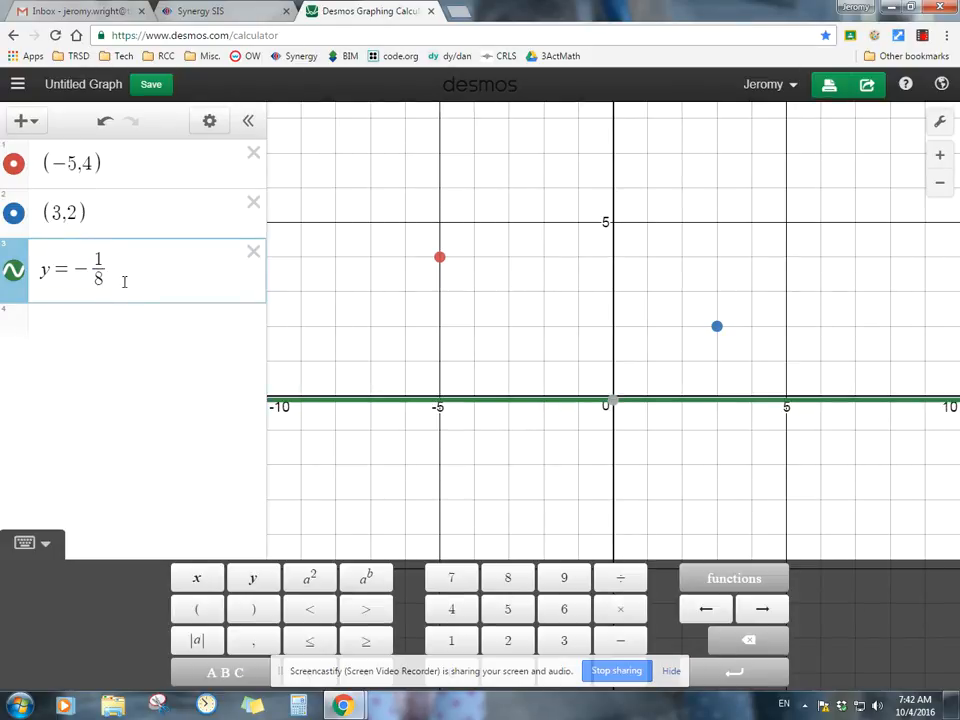
type("4")
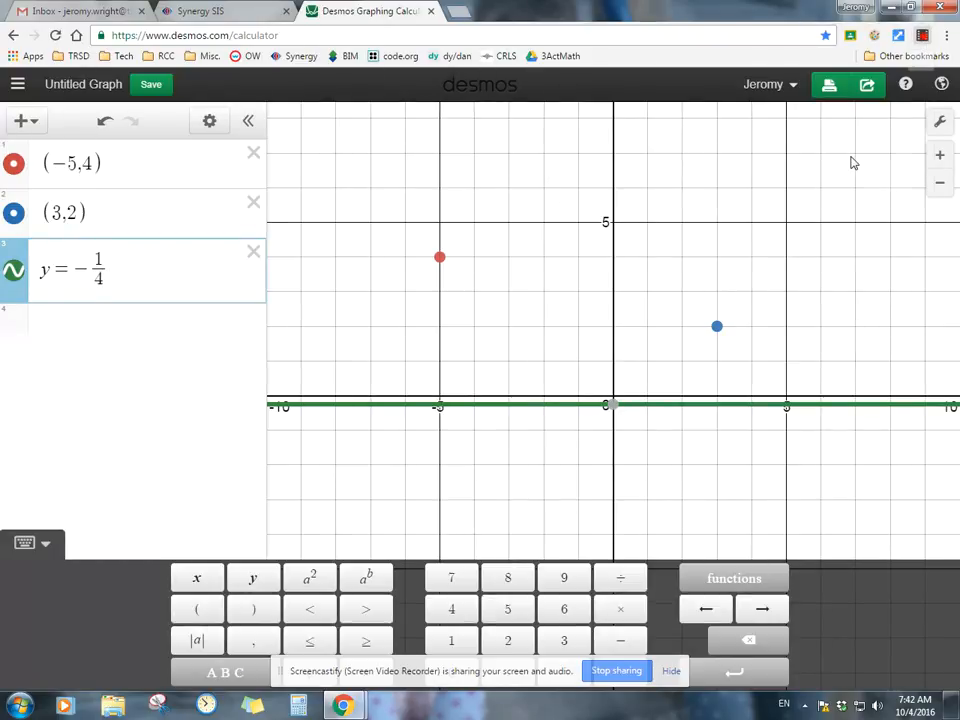
left_click(652, 325)
left_click(122, 272)
type("x")
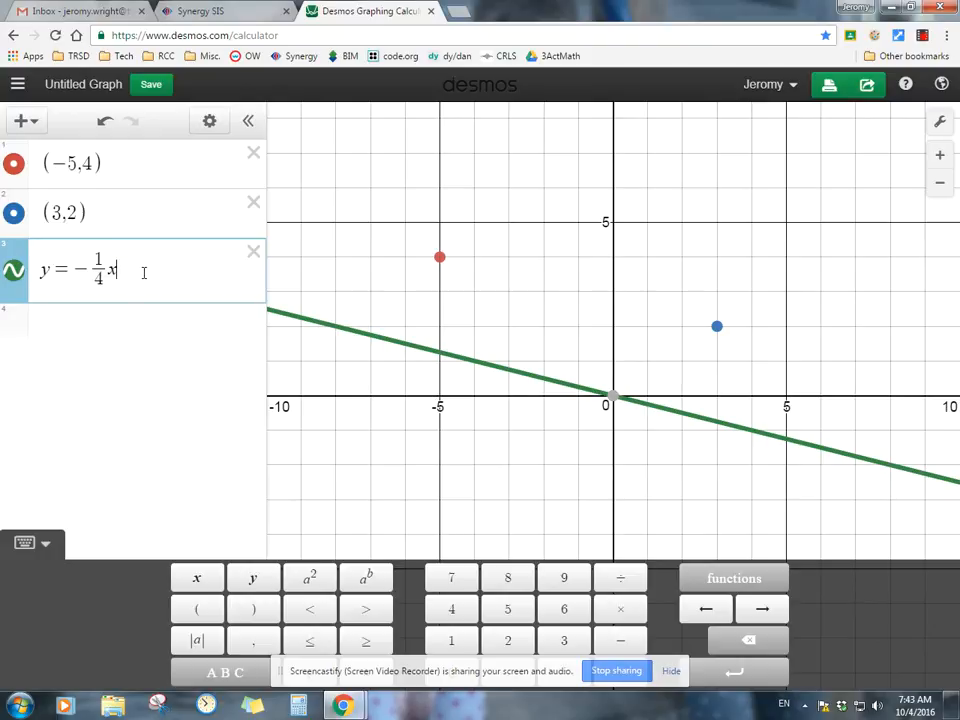
Add a y-intercept to the line's equation, trying 2, 3 and 2.5, and set it to 2.75.
type("+2")
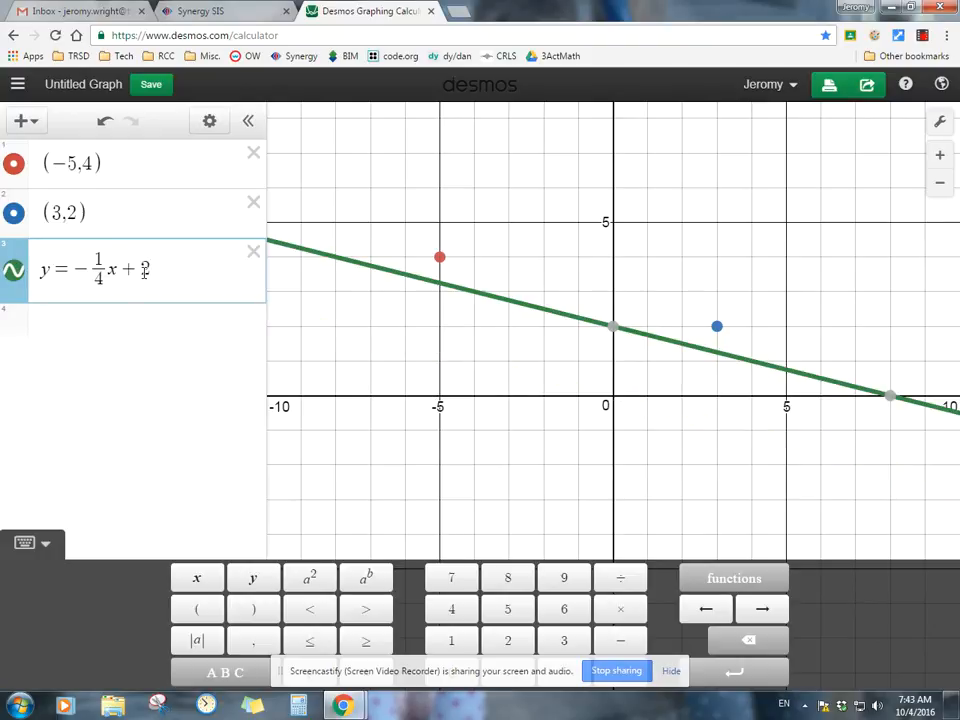
key("BackSpace")
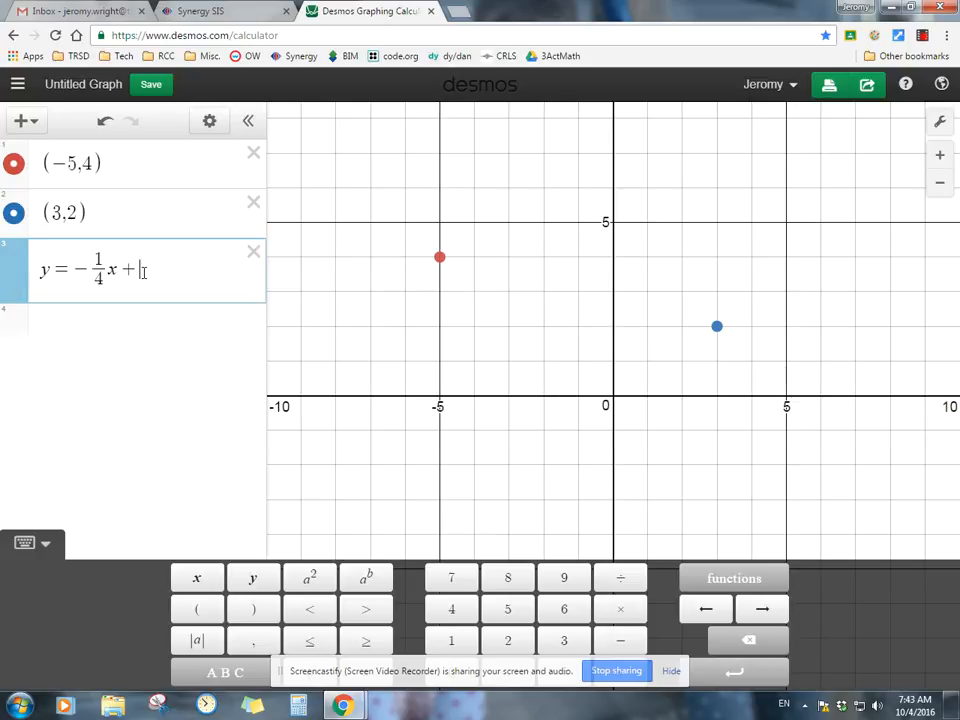
type("3")
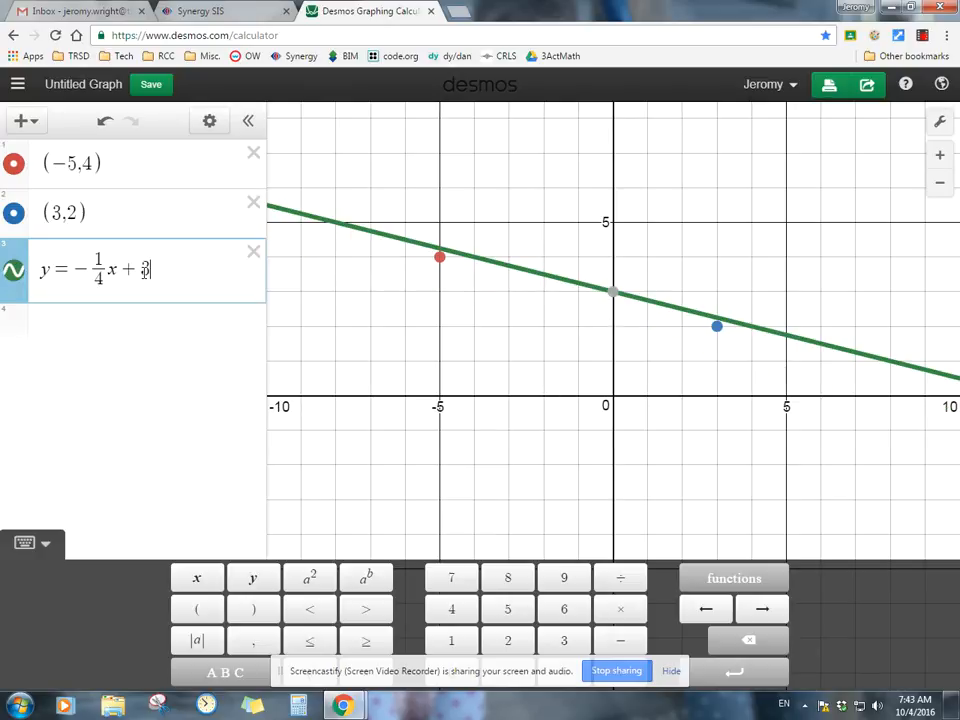
key("BackSpace")
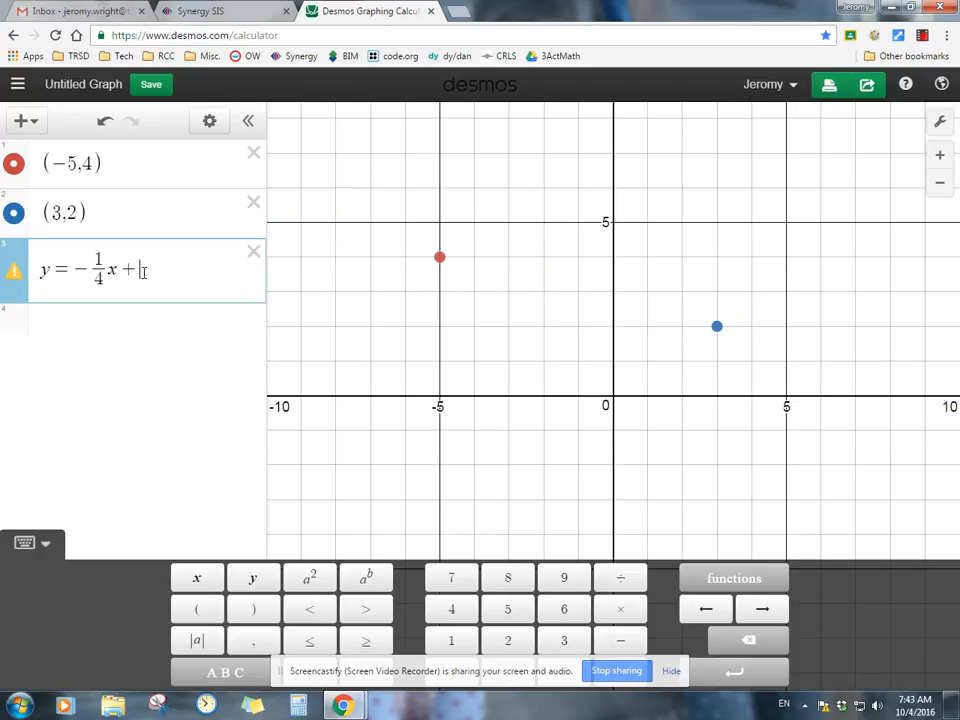
type("2.5")
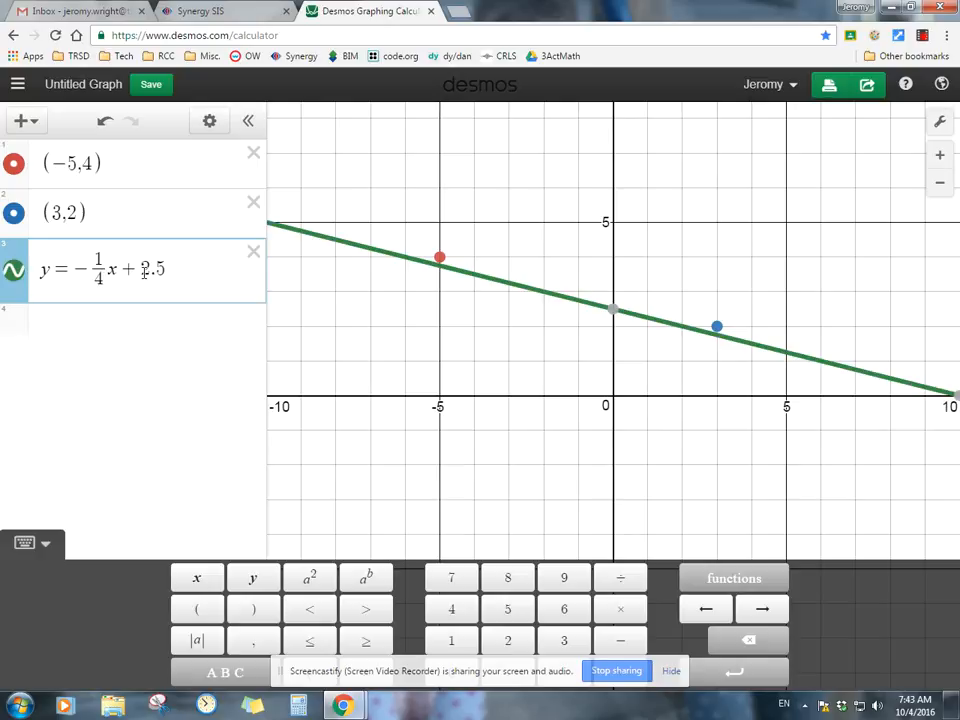
key("BackSpace")
type("75")
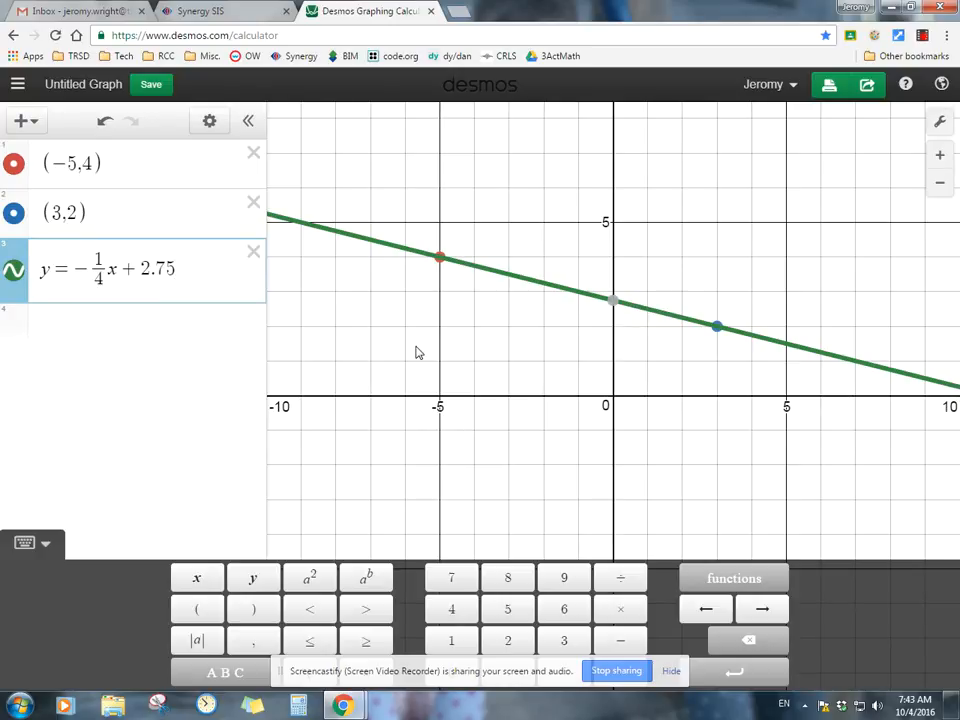
Show the coordinate labels of the points (-5,4) and (3,2) on the graph.
left_click(440, 258)
left_click(717, 328)
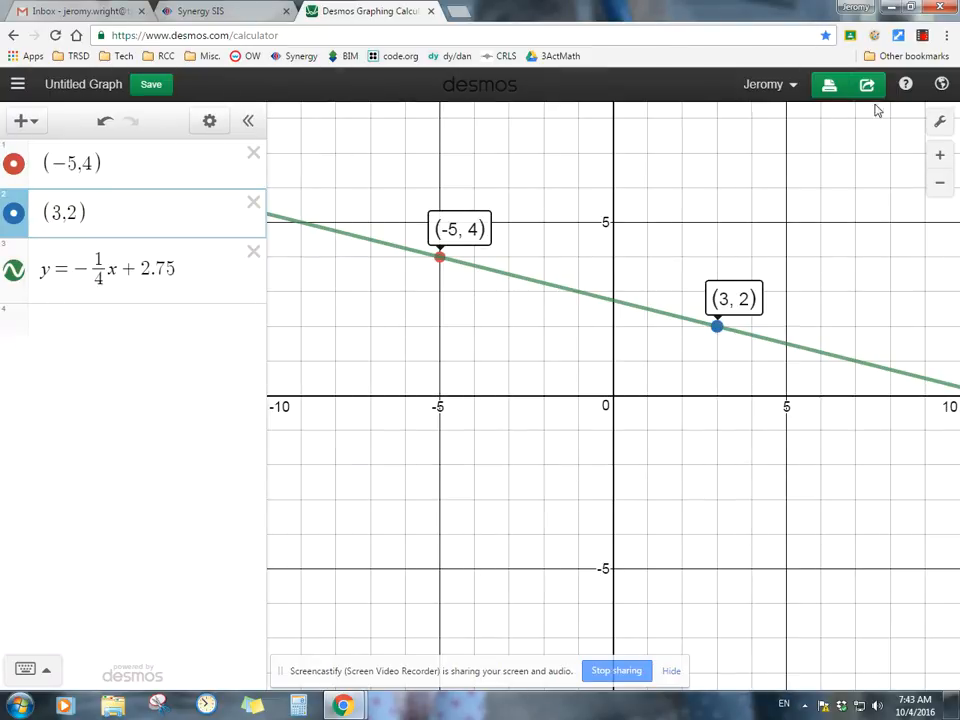
left_click(922, 35)
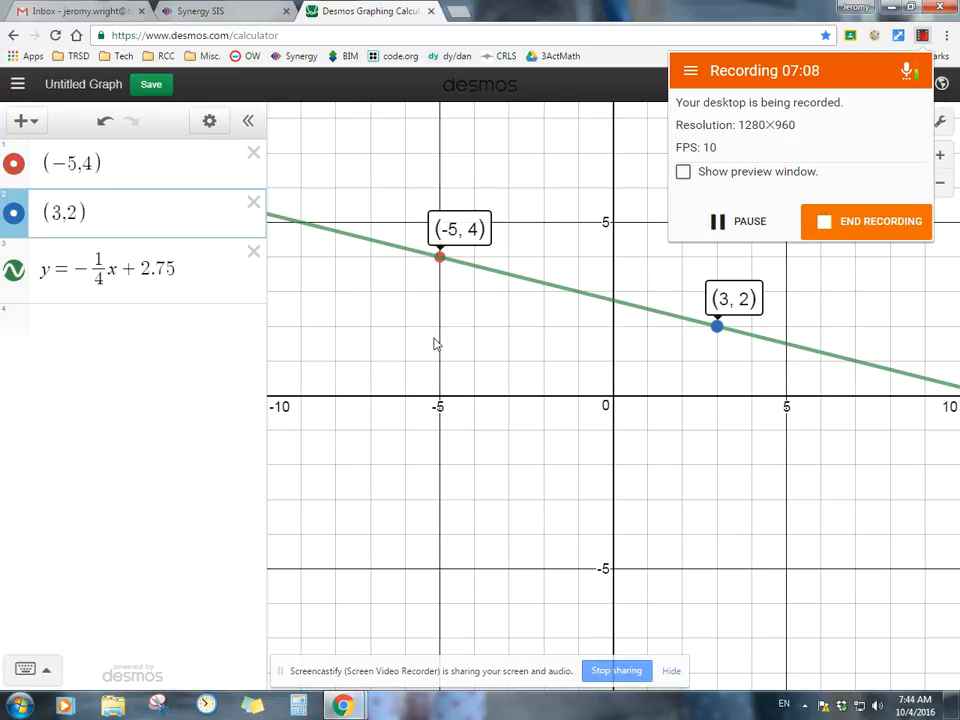
Restrict the line's domain by appending {-5 ≤ x ≤ 3} to the equation in the third row.
left_click(332, 268)
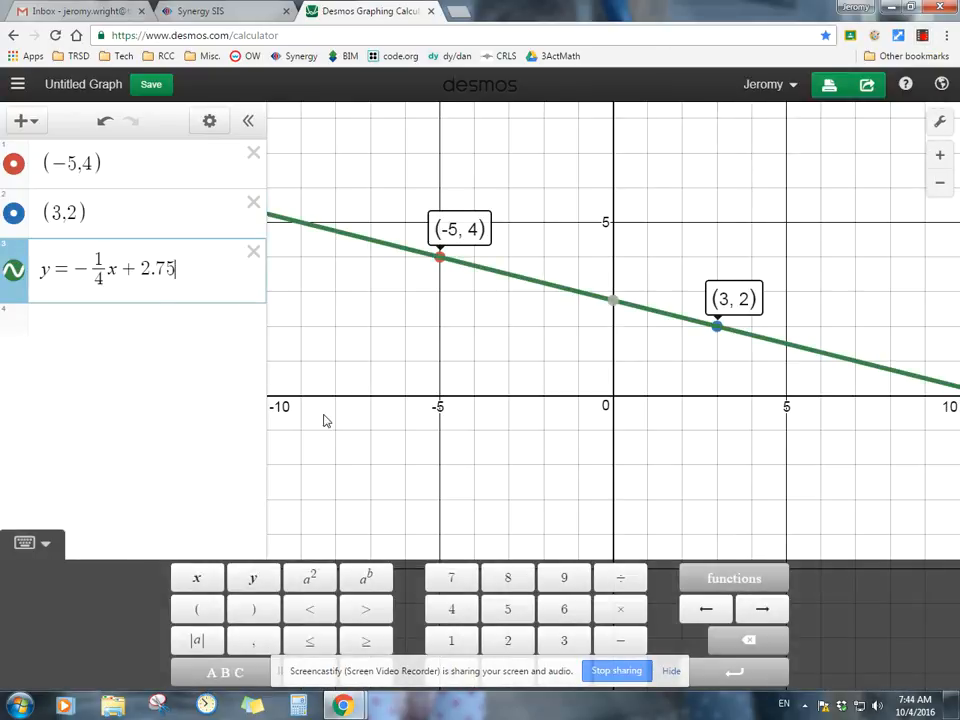
type("{")
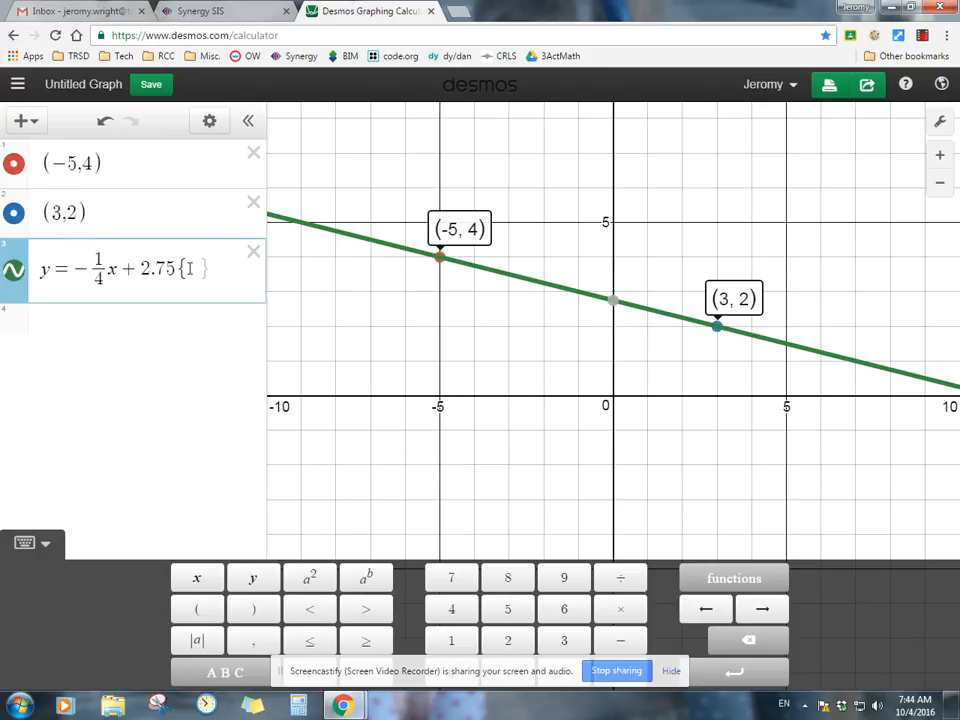
left_click(225, 673)
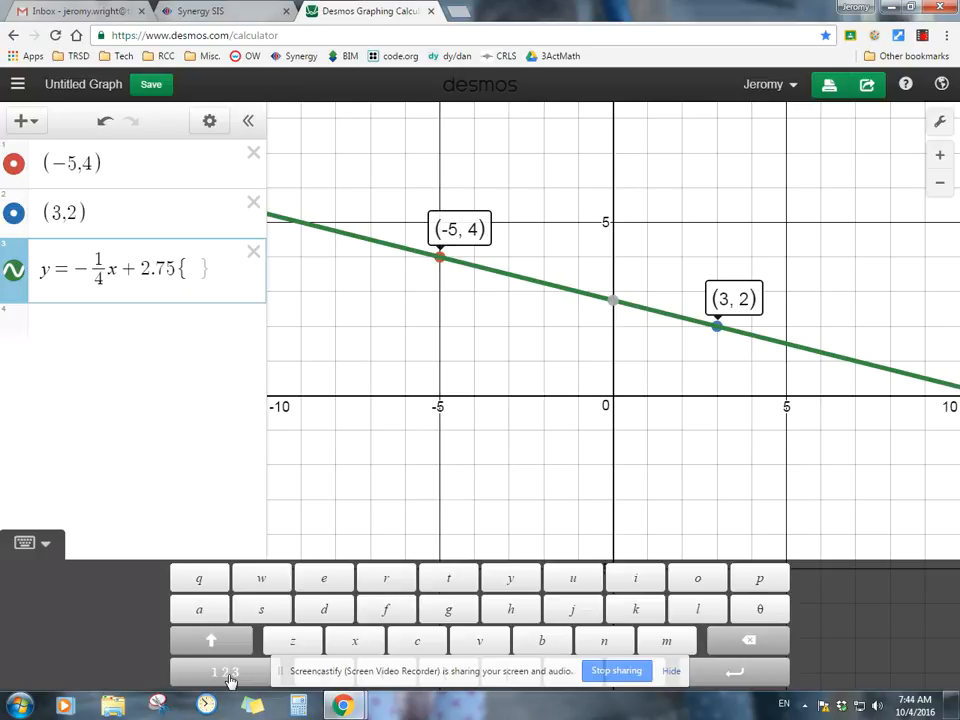
left_click(228, 675)
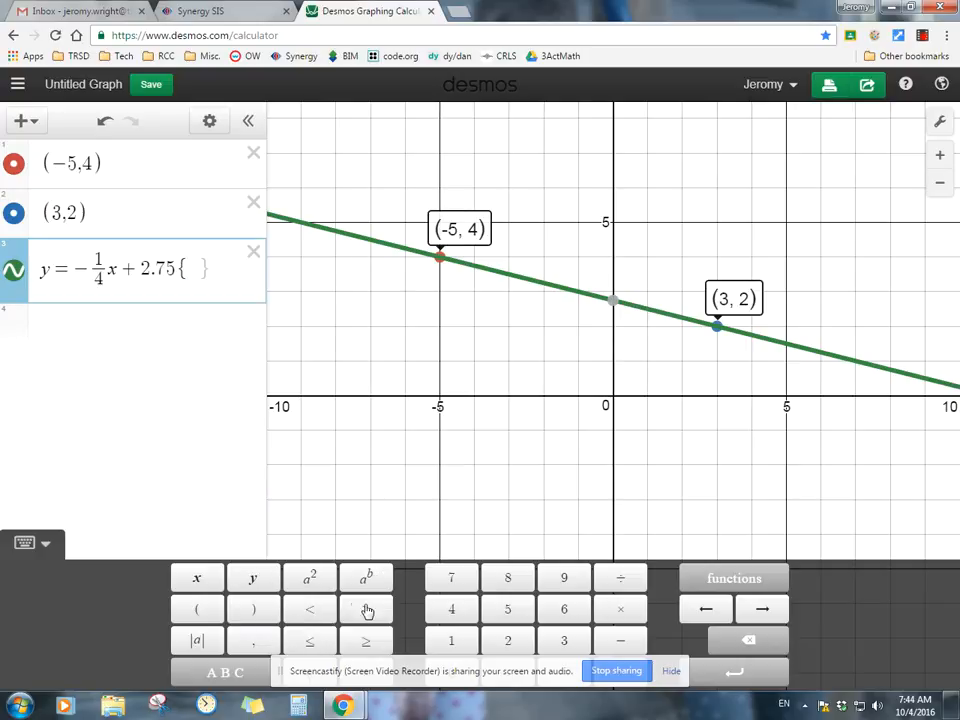
left_click(226, 680)
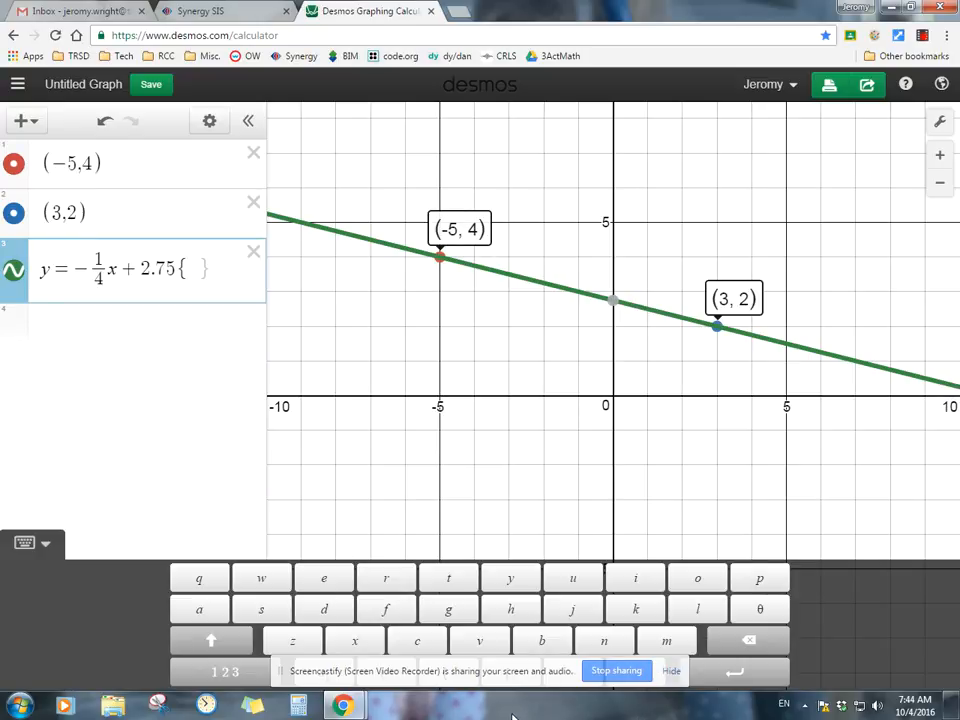
left_click(220, 673)
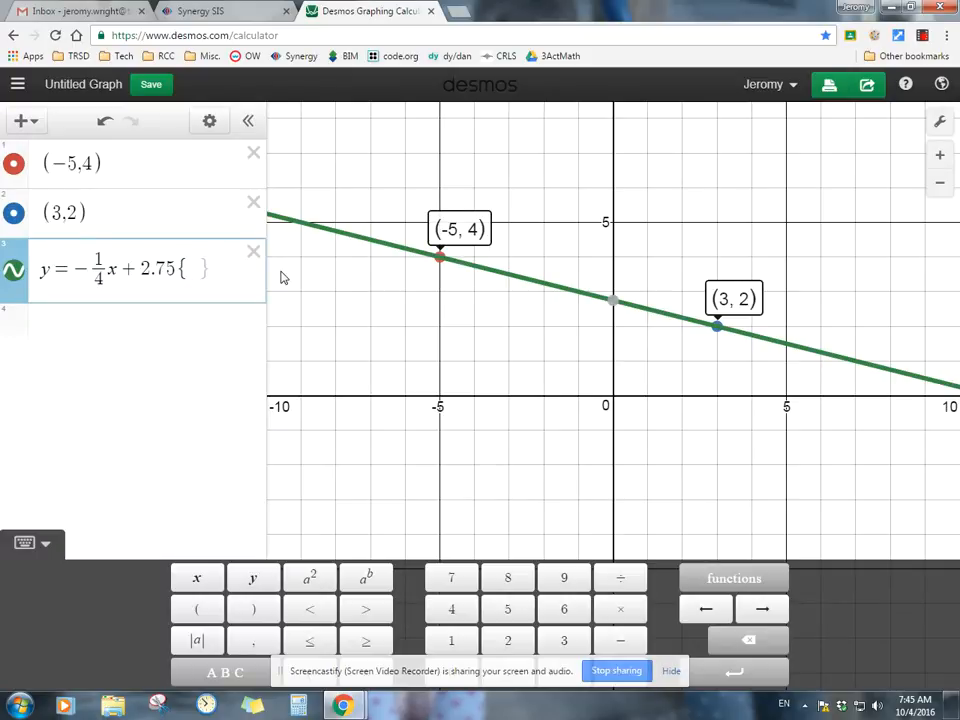
type("-5")
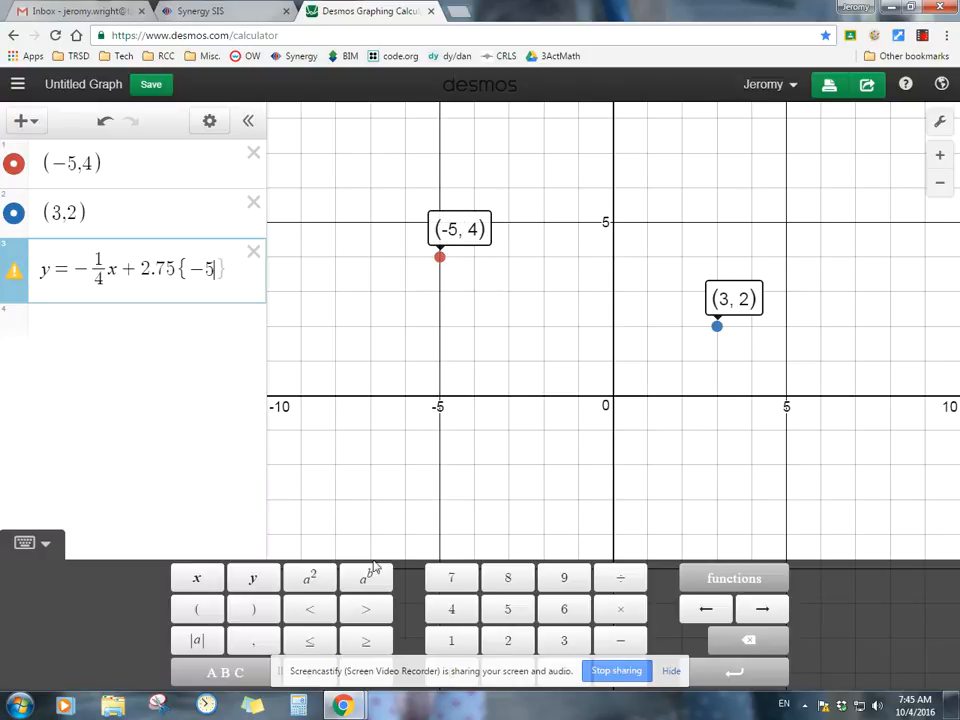
left_click(320, 645)
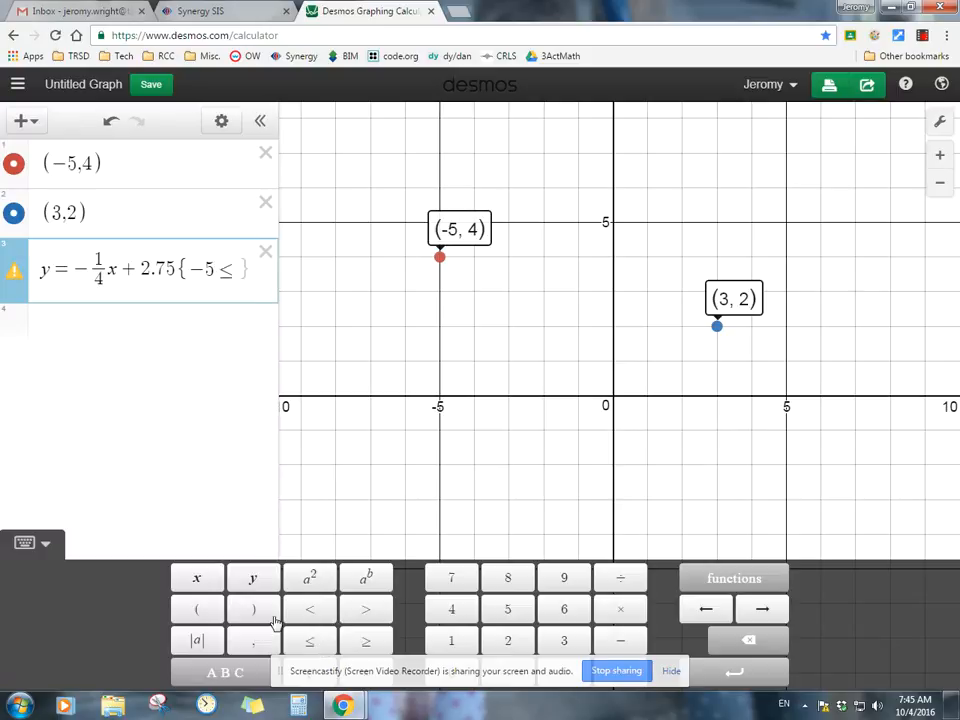
left_click(212, 582)
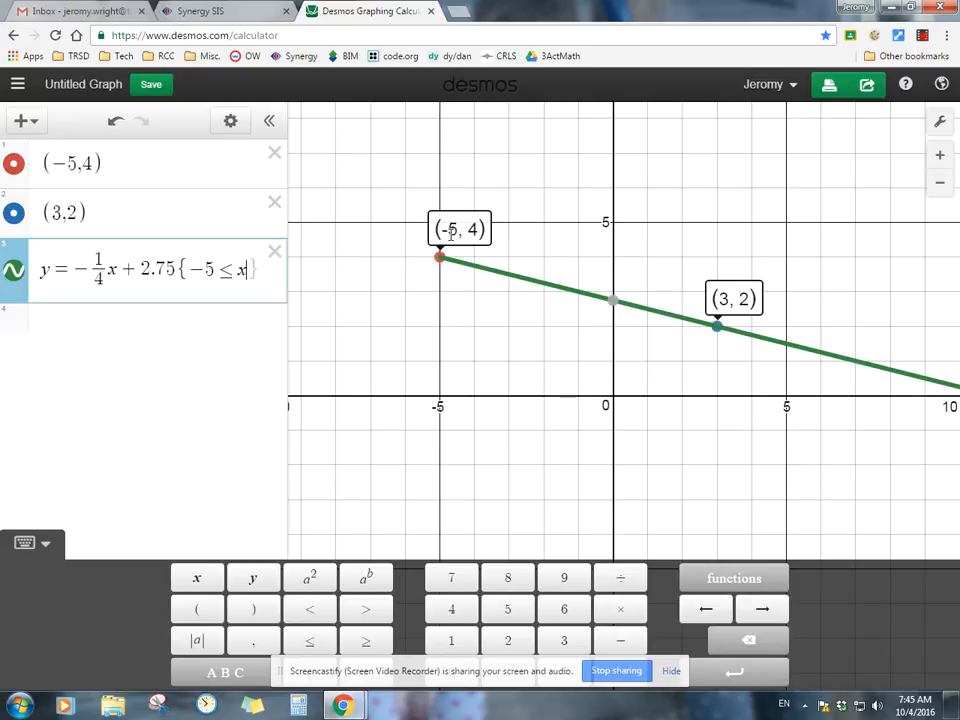
left_click(316, 641)
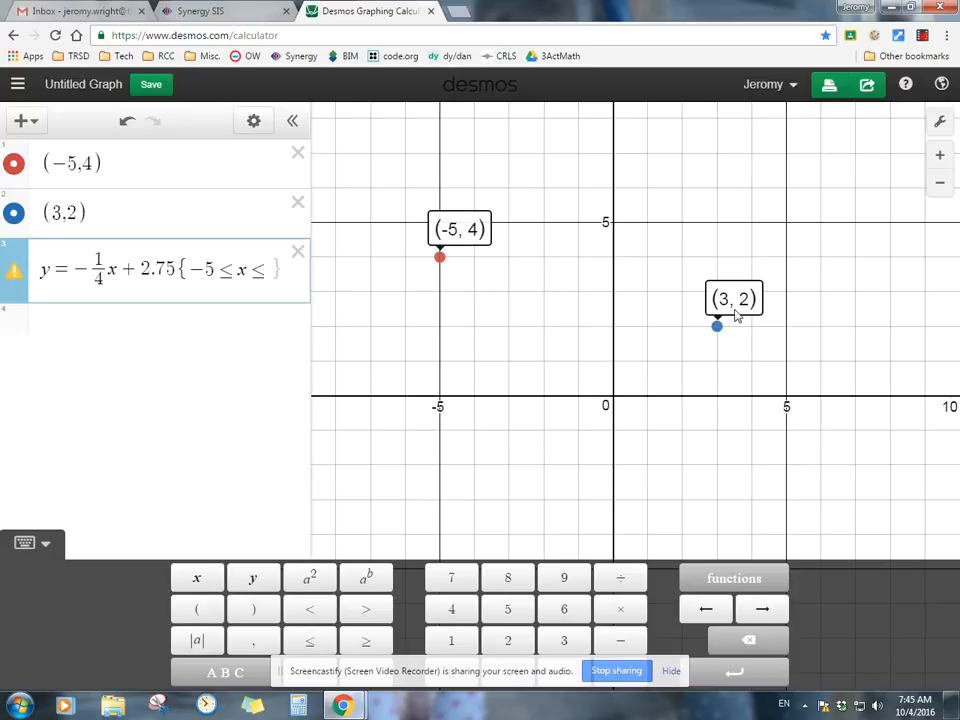
type("3")
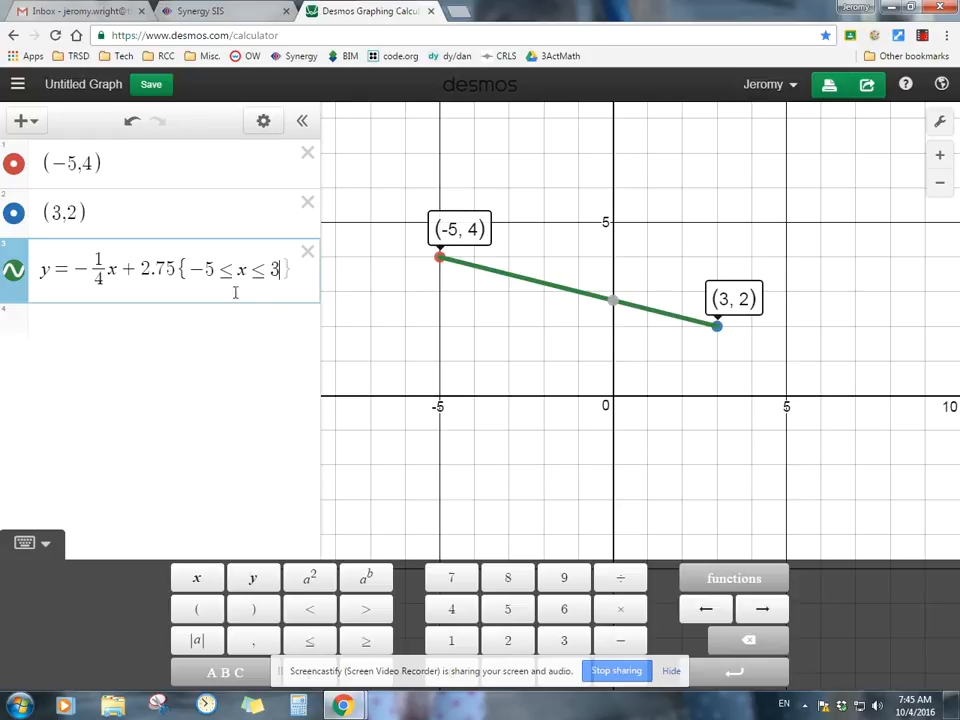
Highlight the slope -1/4 and the y-intercept 2.75 in the line's equation.
left_click_drag(106, 268, 78, 266)
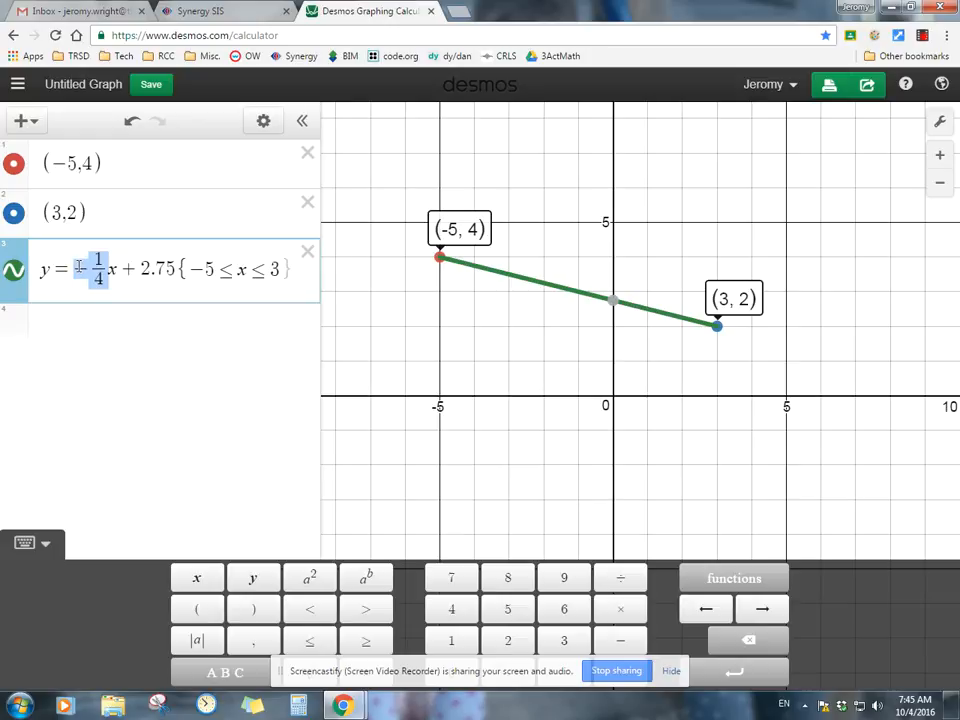
left_click_drag(174, 272, 144, 268)
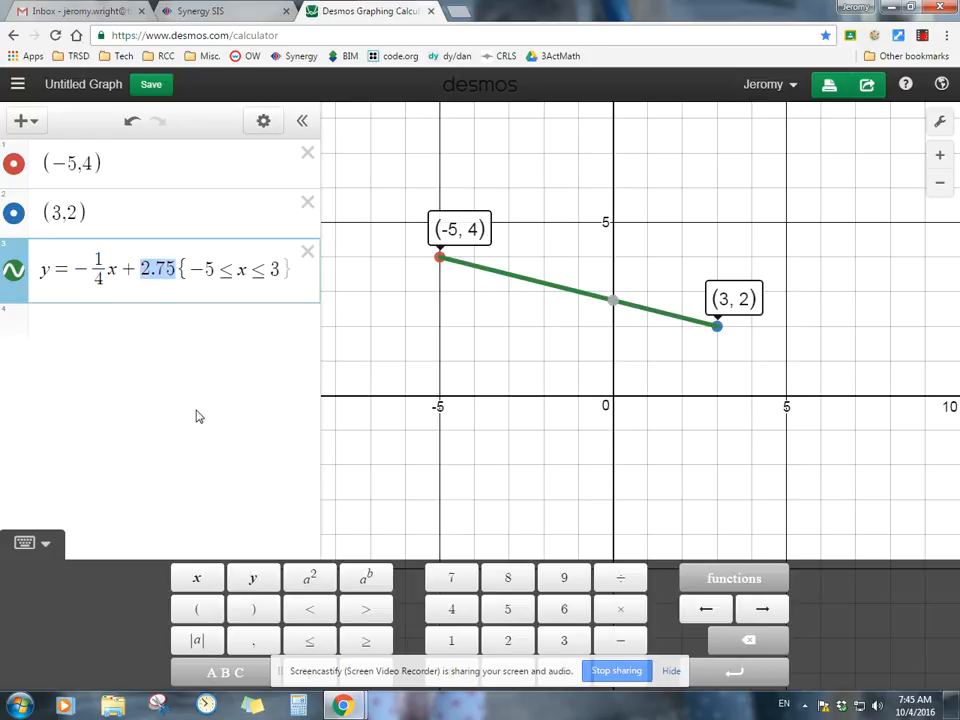
Insert a new expression row below (3,2) and plot the point (-5,2) in it.
left_click(168, 268)
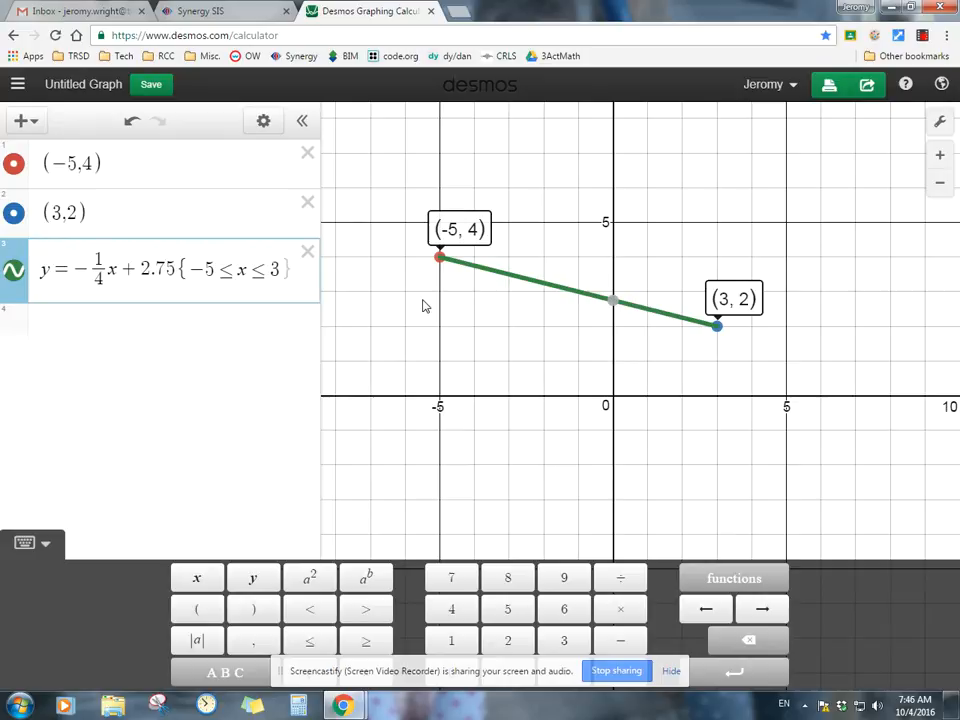
left_click(210, 318)
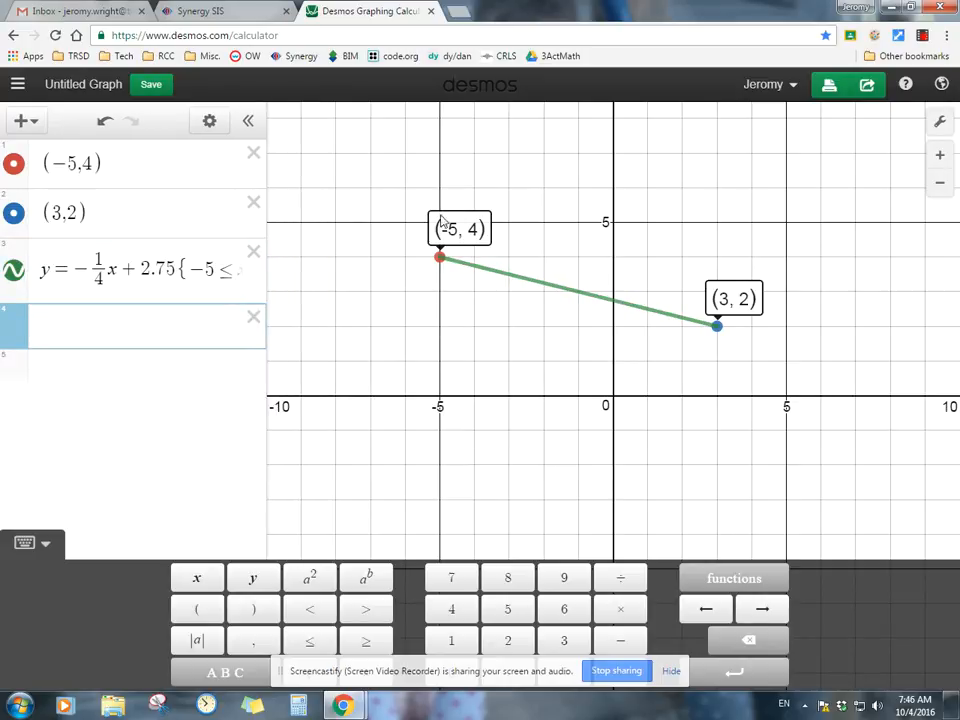
left_click(143, 212)
key("Return")
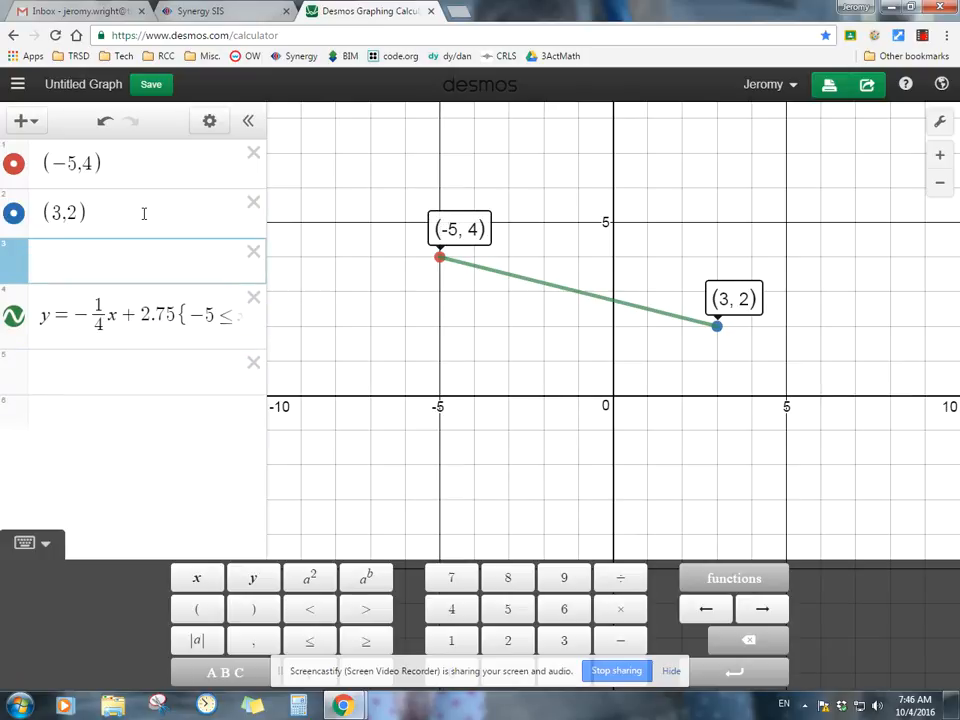
type("(")
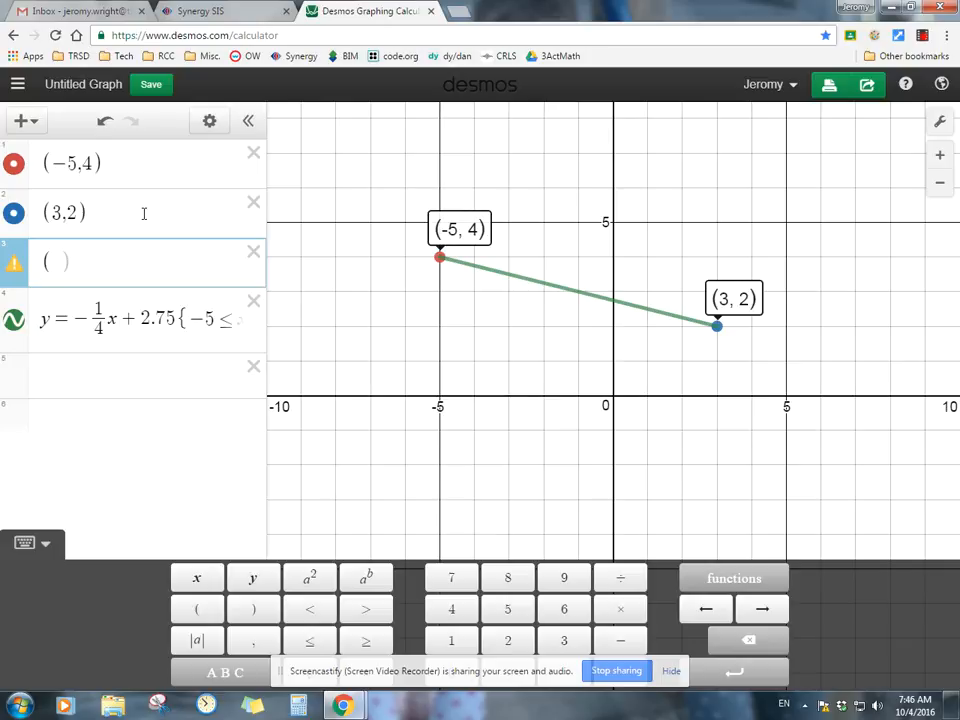
type("-5,2")
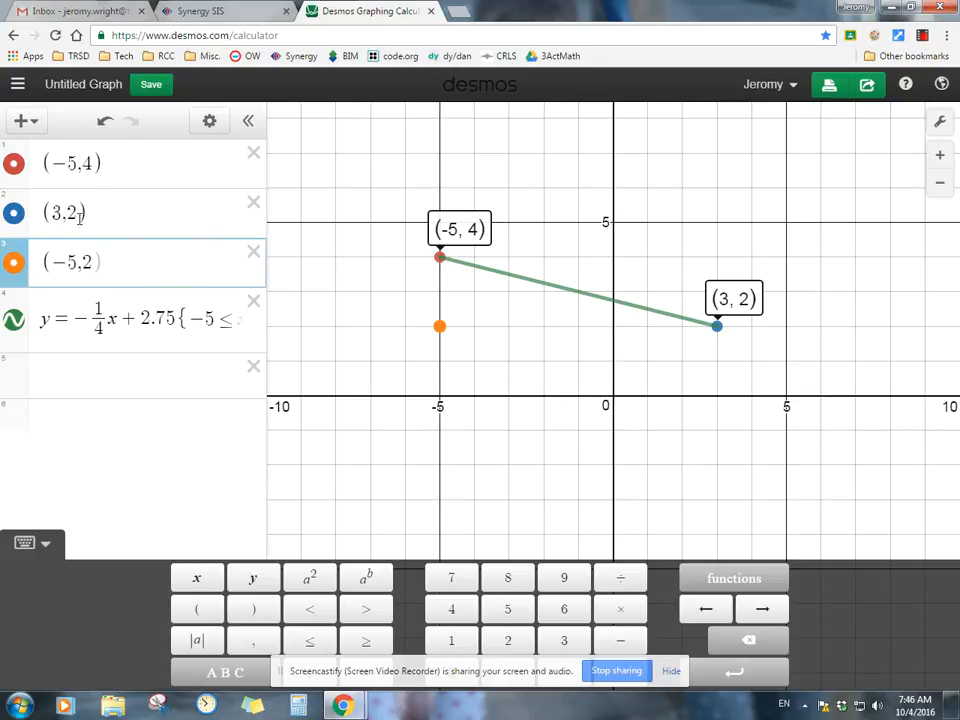
Change the color of the point (-5,4) to purple and of the point (-5,2) to green.
left_click(214, 126)
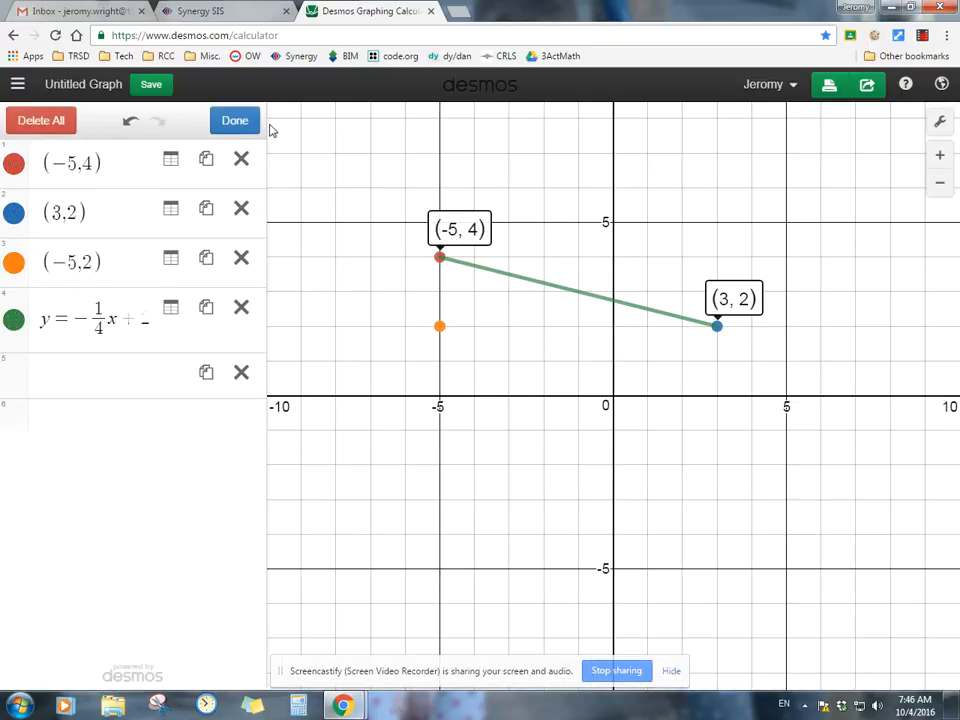
left_click(215, 126)
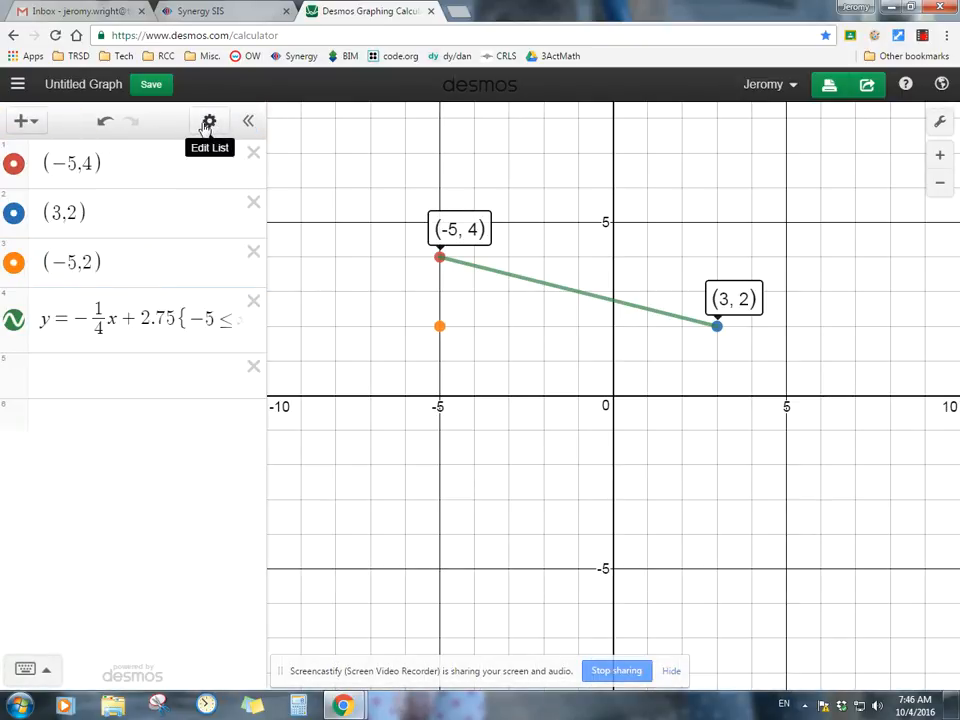
left_click(208, 124)
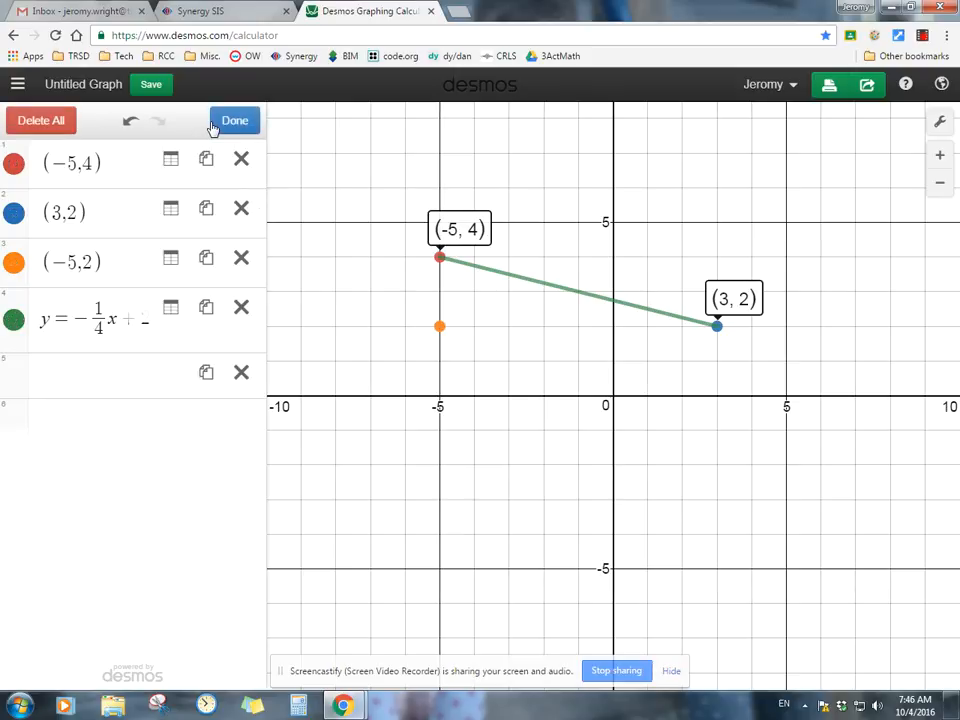
left_click(15, 164)
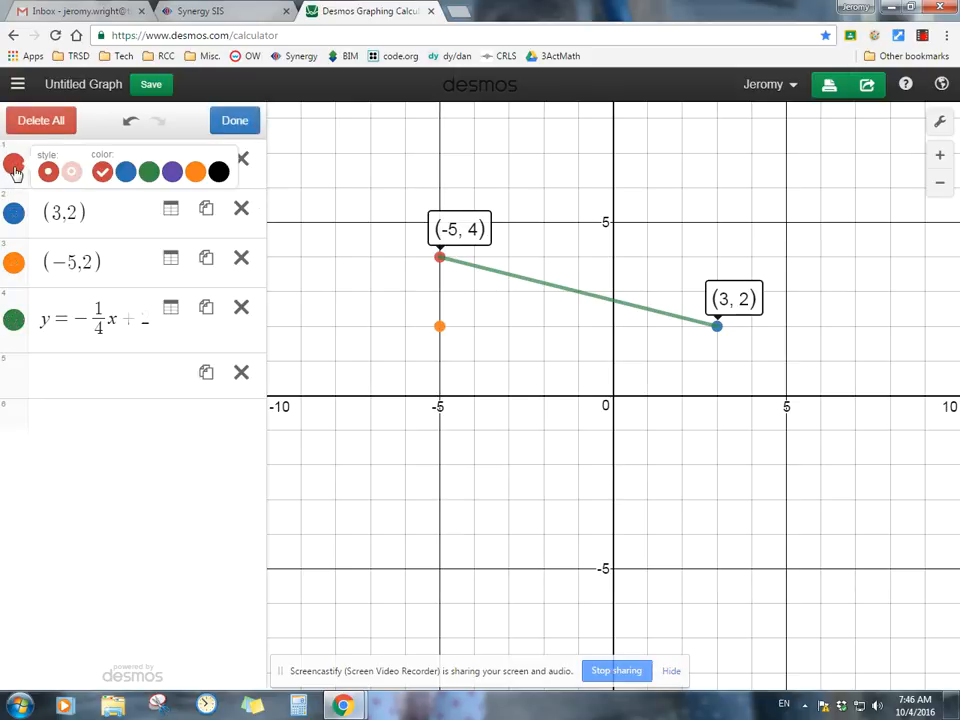
left_click(174, 172)
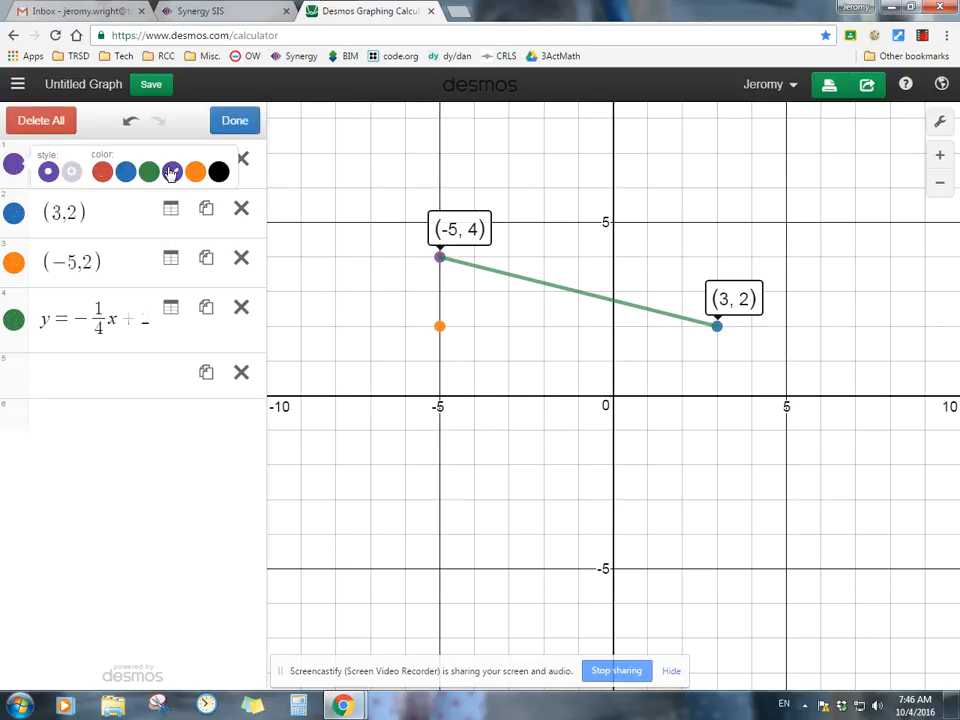
left_click(15, 264)
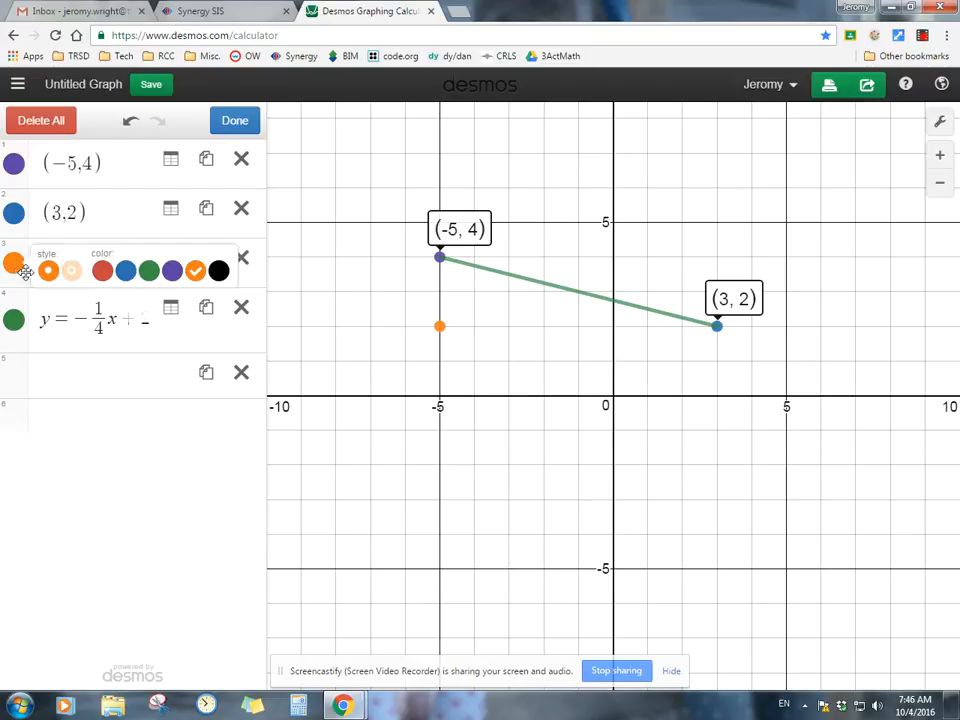
left_click(101, 270)
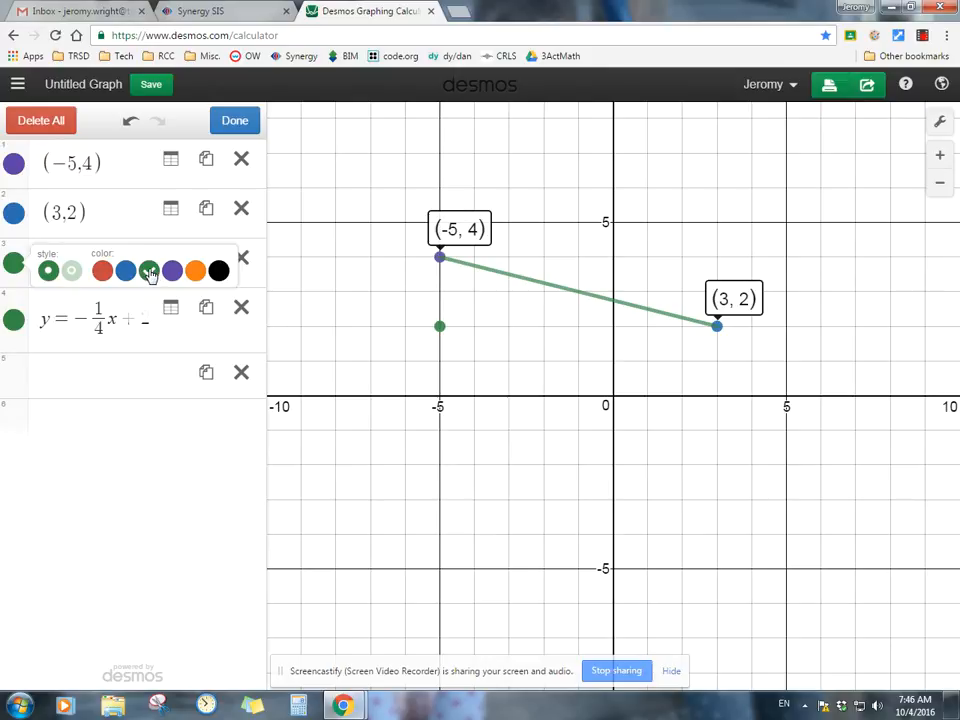
left_click(228, 121)
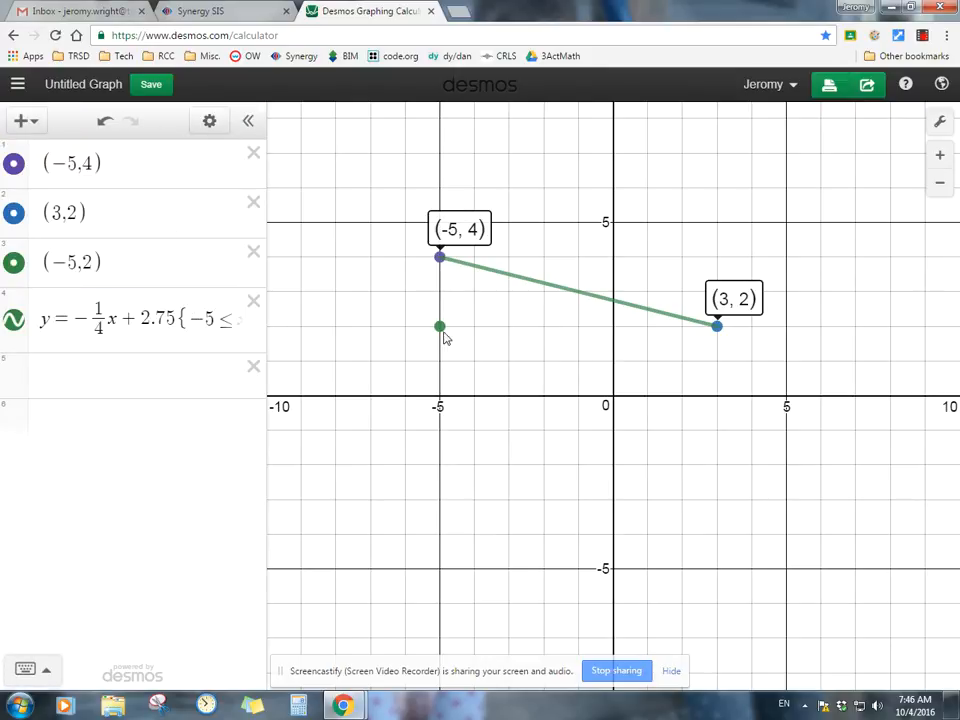
Graph the vertical line x = -5 in the fifth row.
left_click(169, 377)
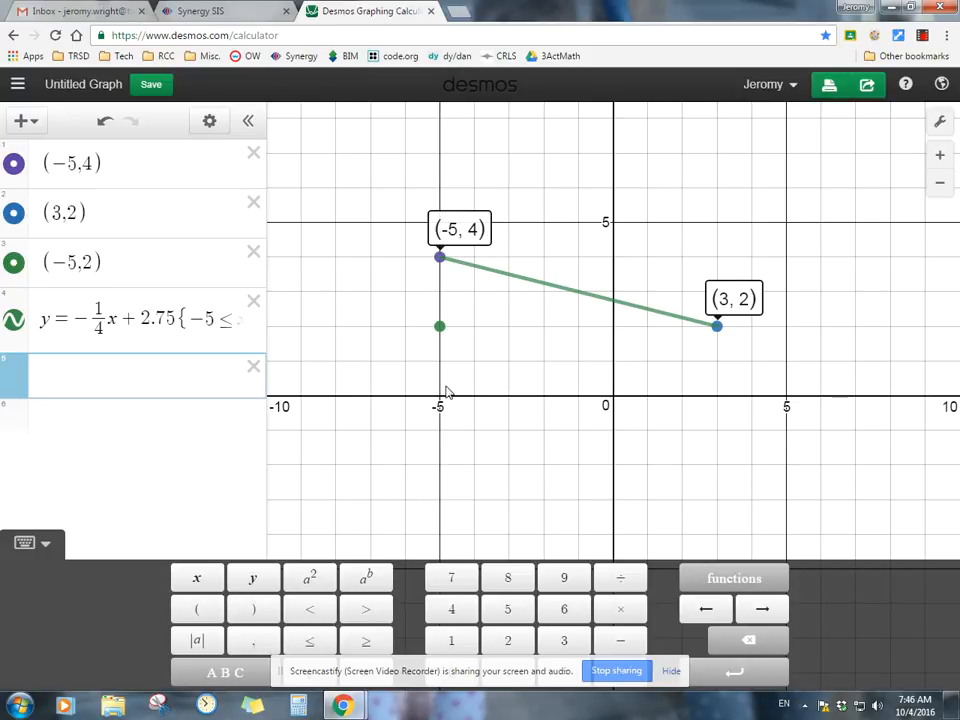
left_click(922, 36)
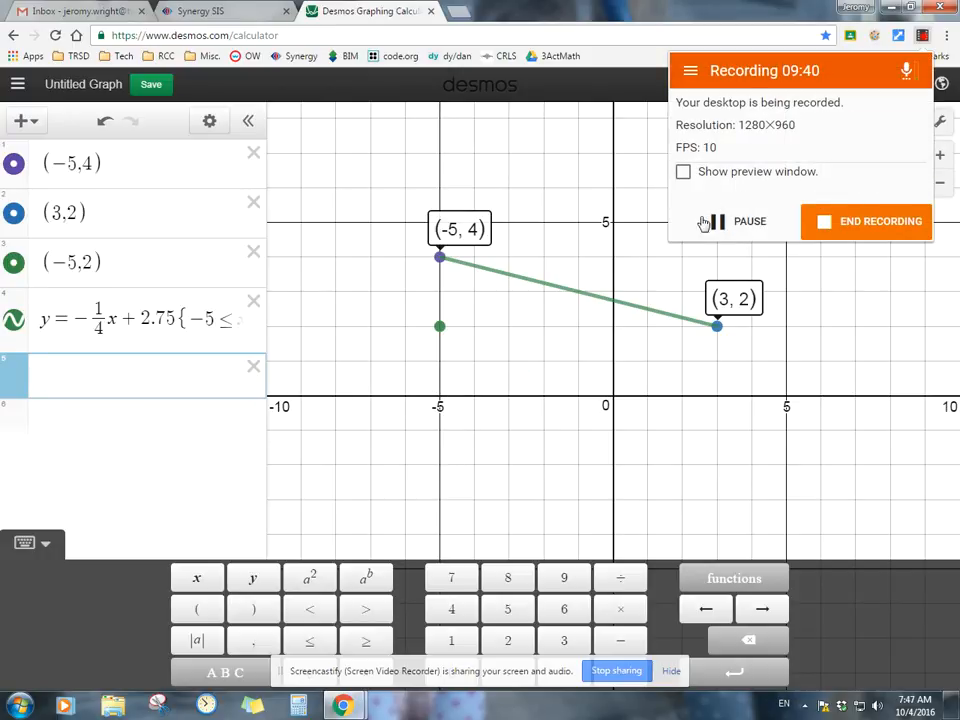
left_click(170, 364)
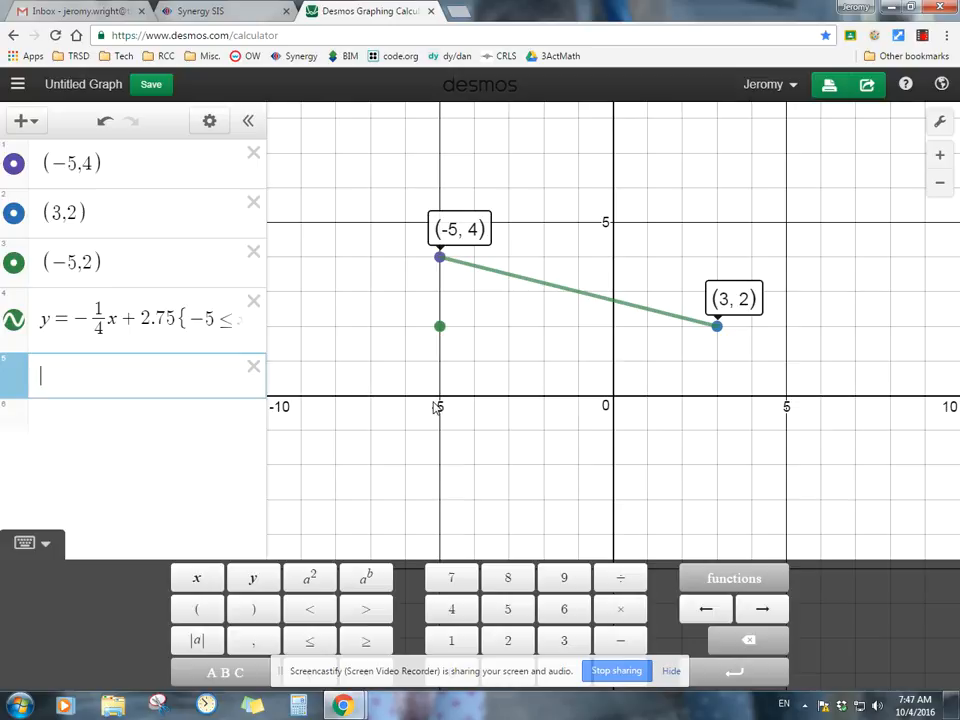
type("x=-5")
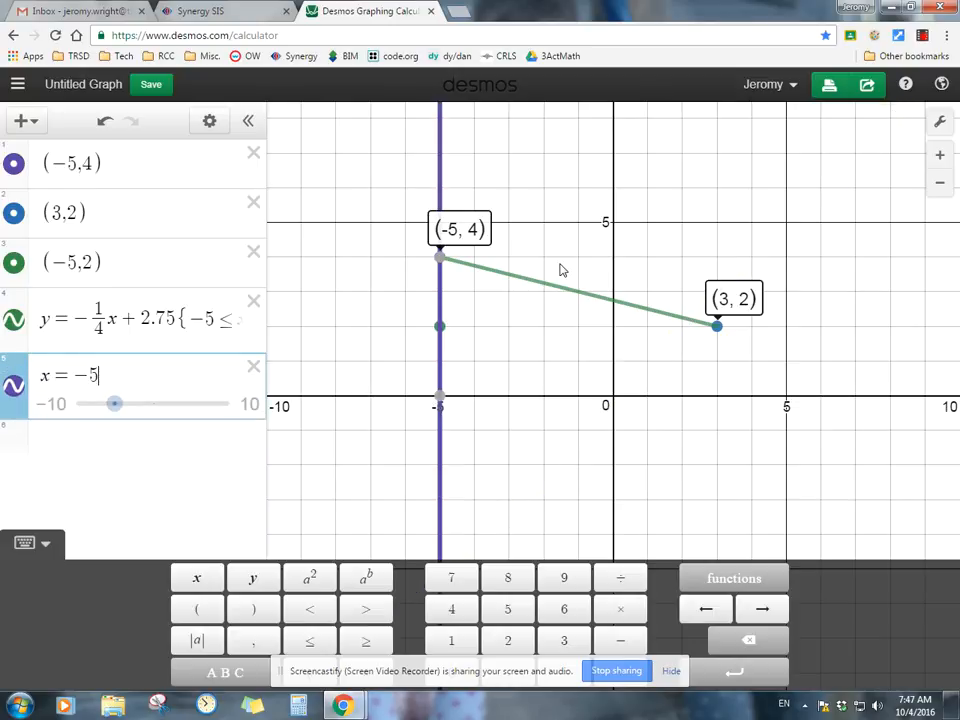
Show the coordinate label of (-5,2) and restrict the vertical line x = -5 to {2 ≤ y ≤ 4}.
left_click(440, 328)
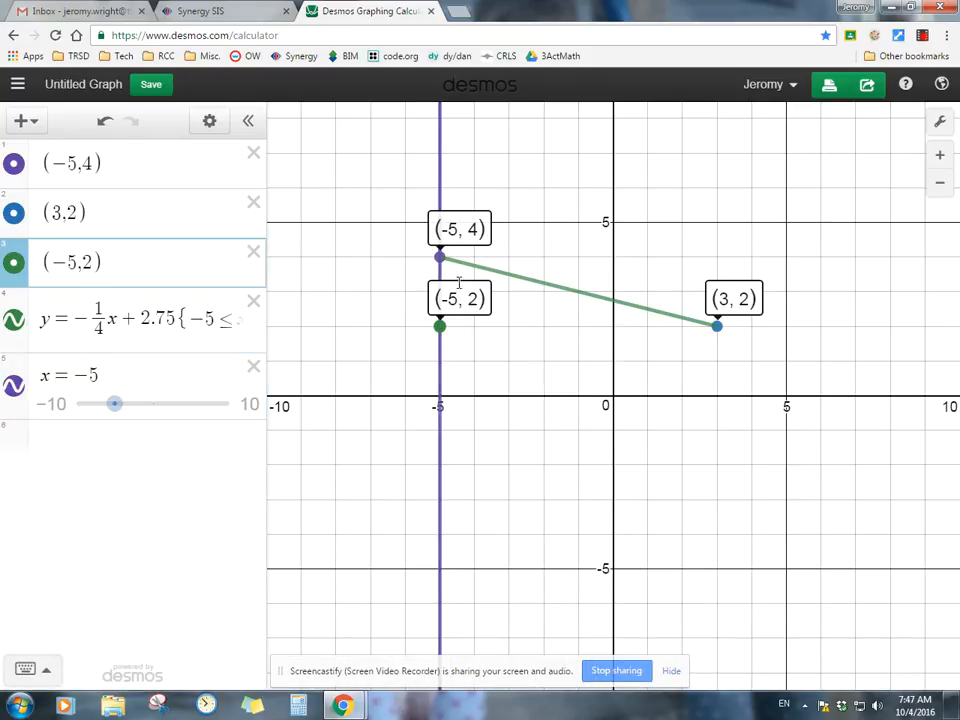
left_click(174, 376)
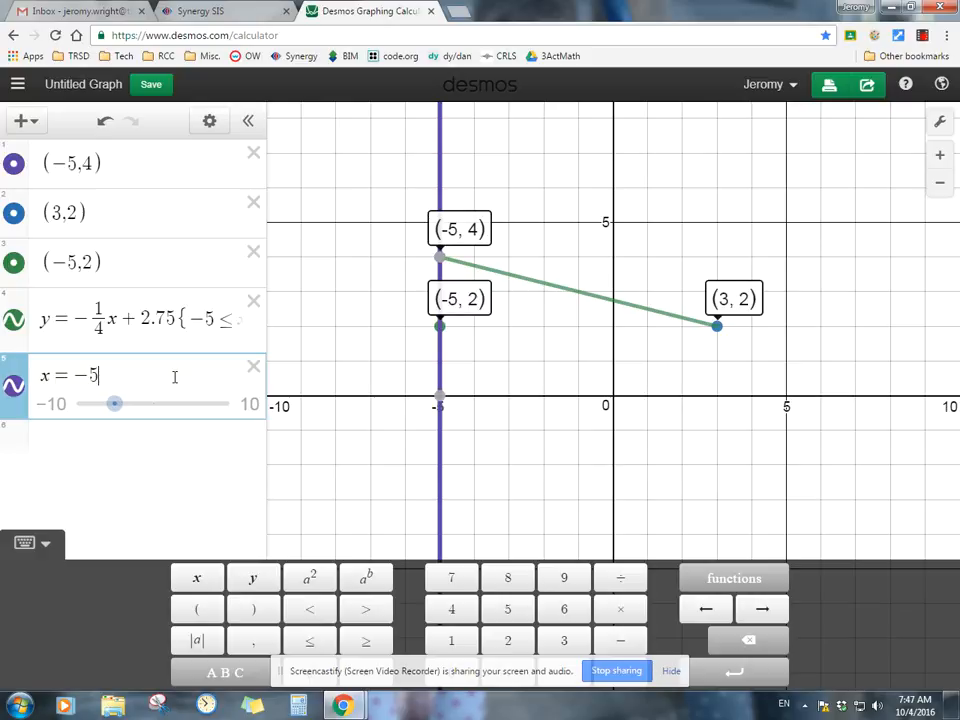
type("{")
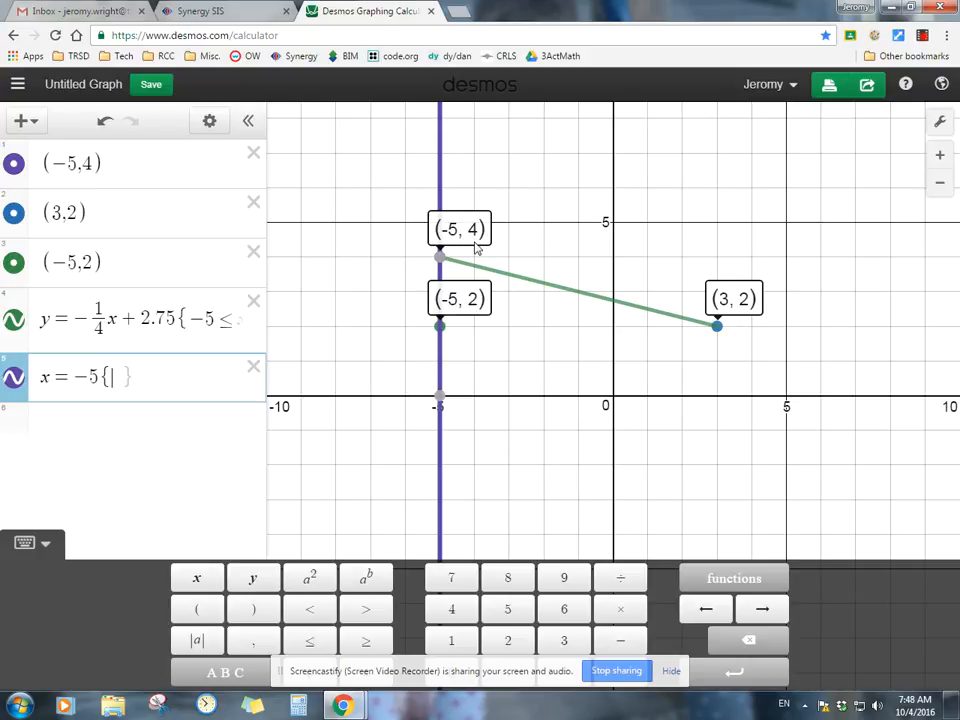
type("2")
left_click(312, 638)
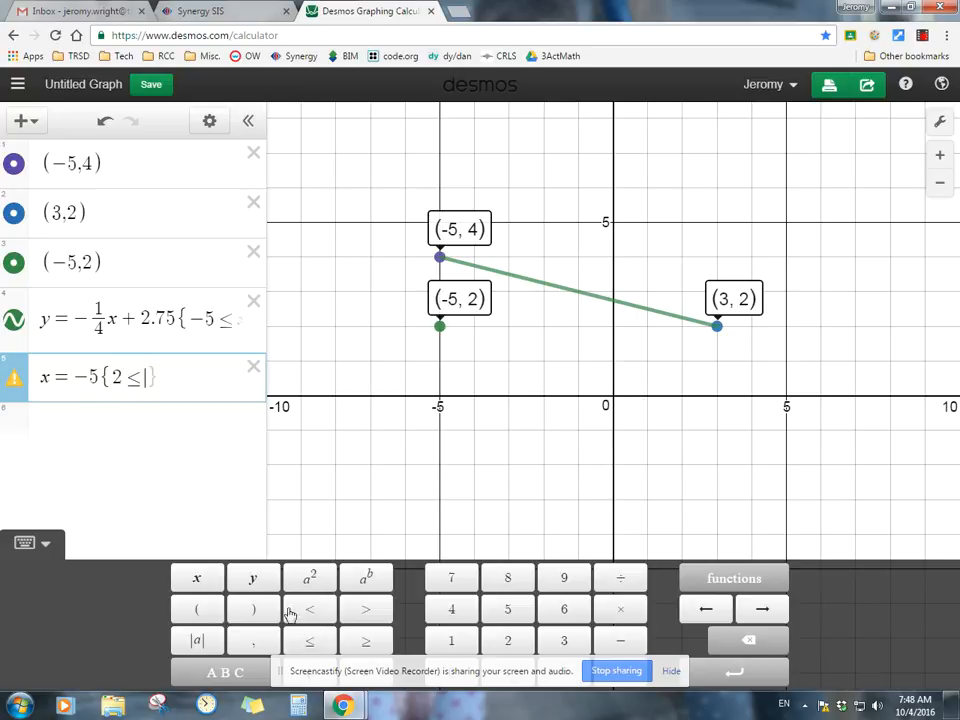
left_click(252, 578)
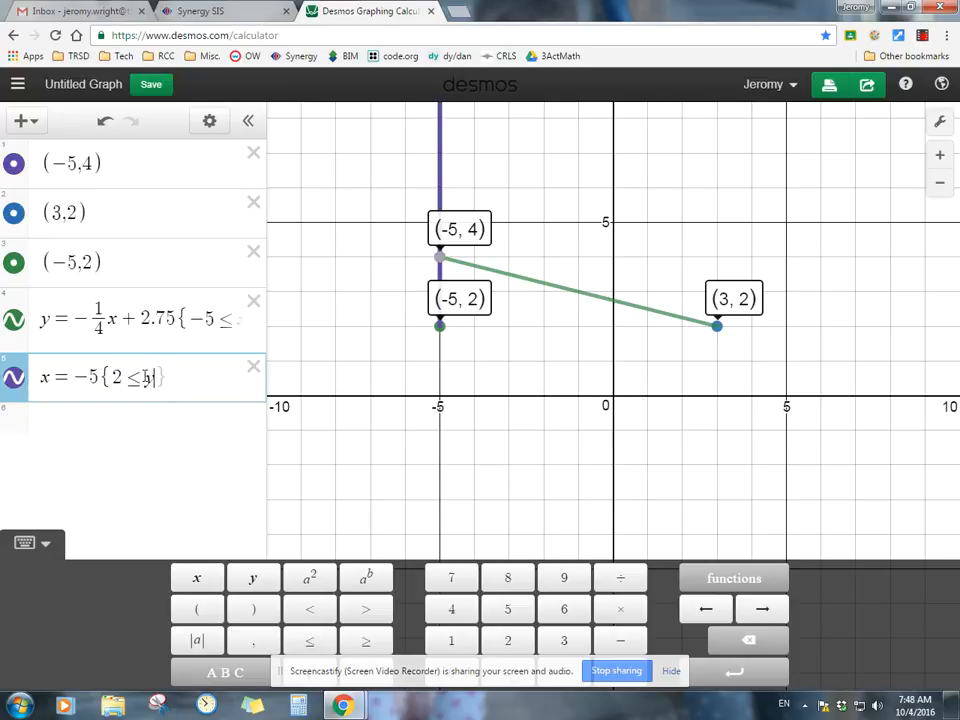
left_click(314, 640)
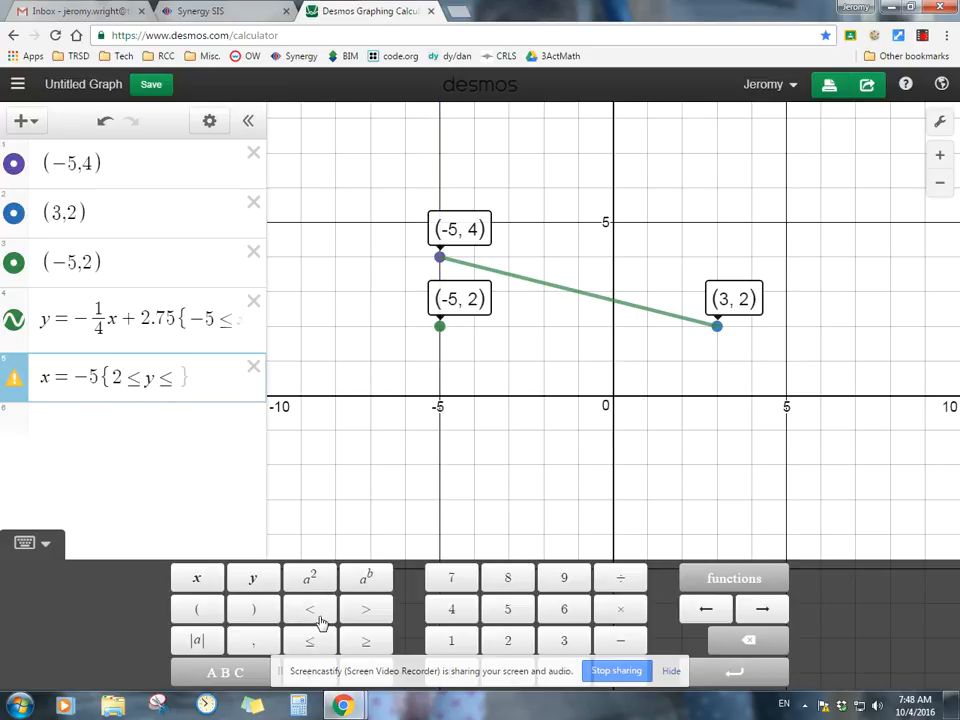
type("4")
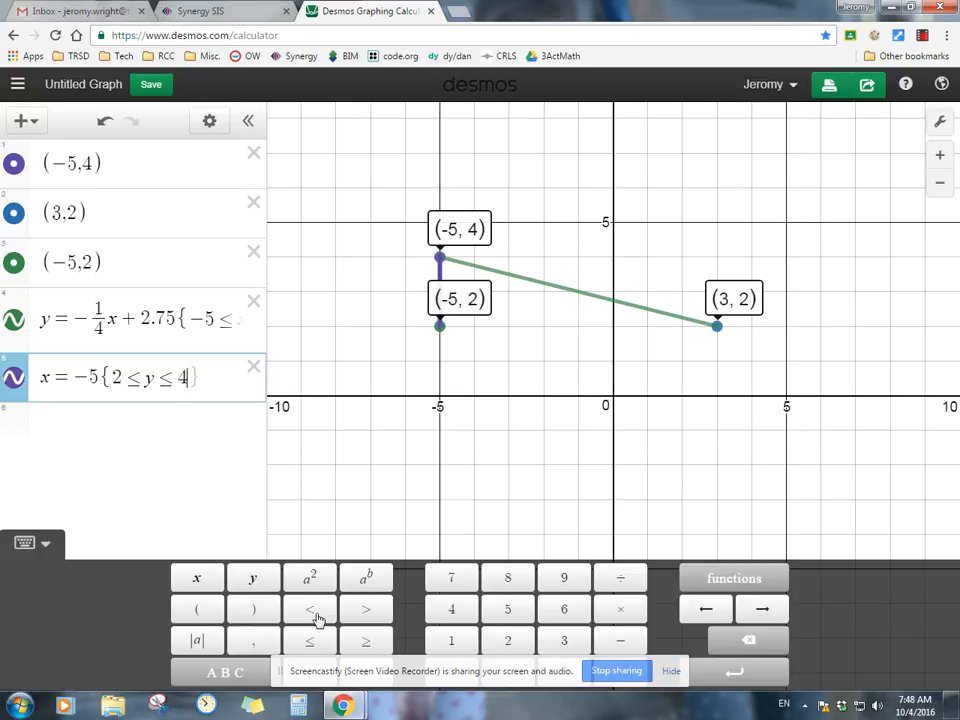
Add a new row below the vertical segment and graph the horizontal line y = 2 in it.
left_click(921, 37)
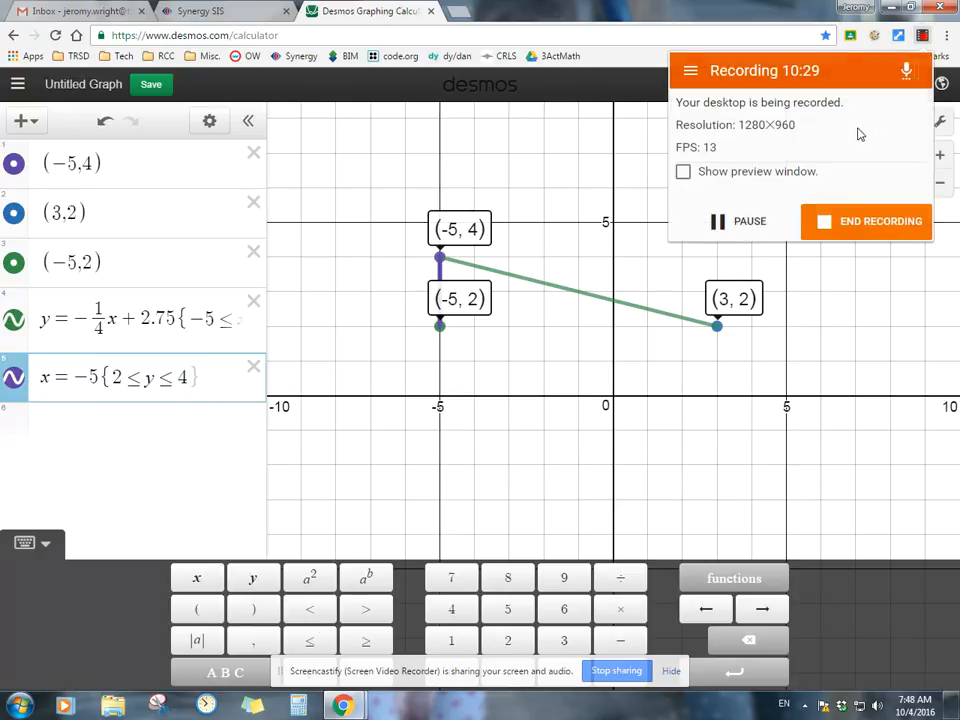
left_click(921, 37)
left_click(212, 383)
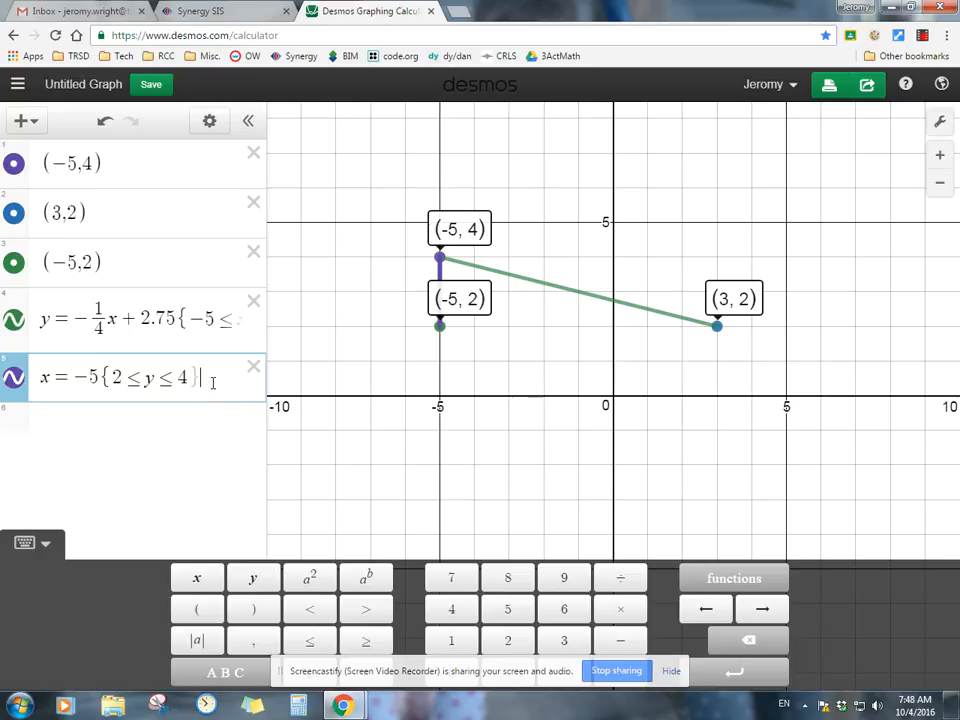
key("Return")
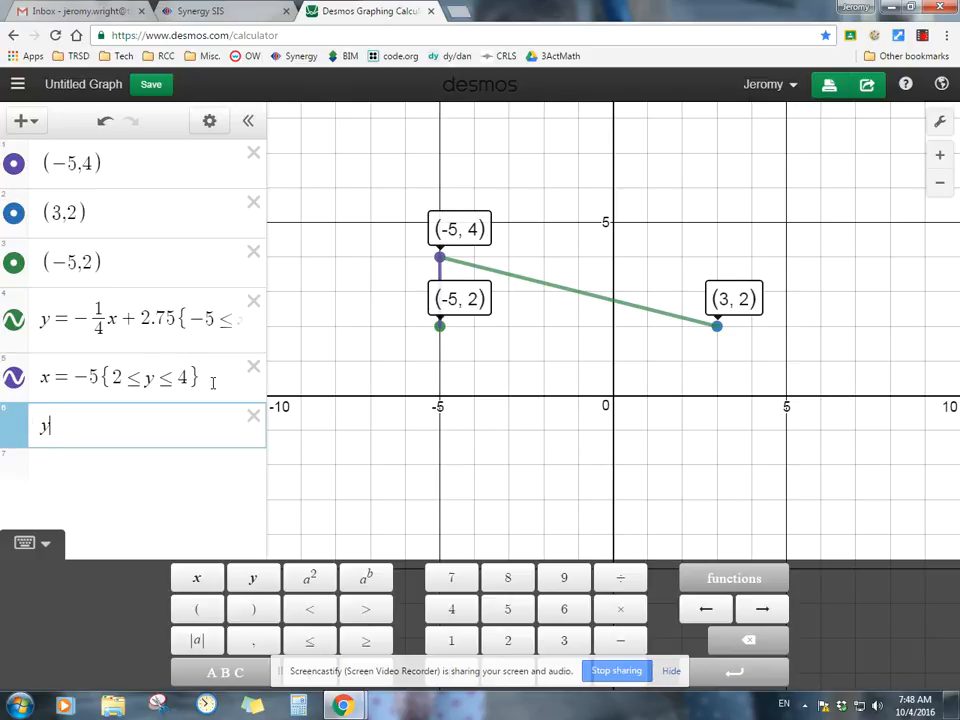
type("y = 2")
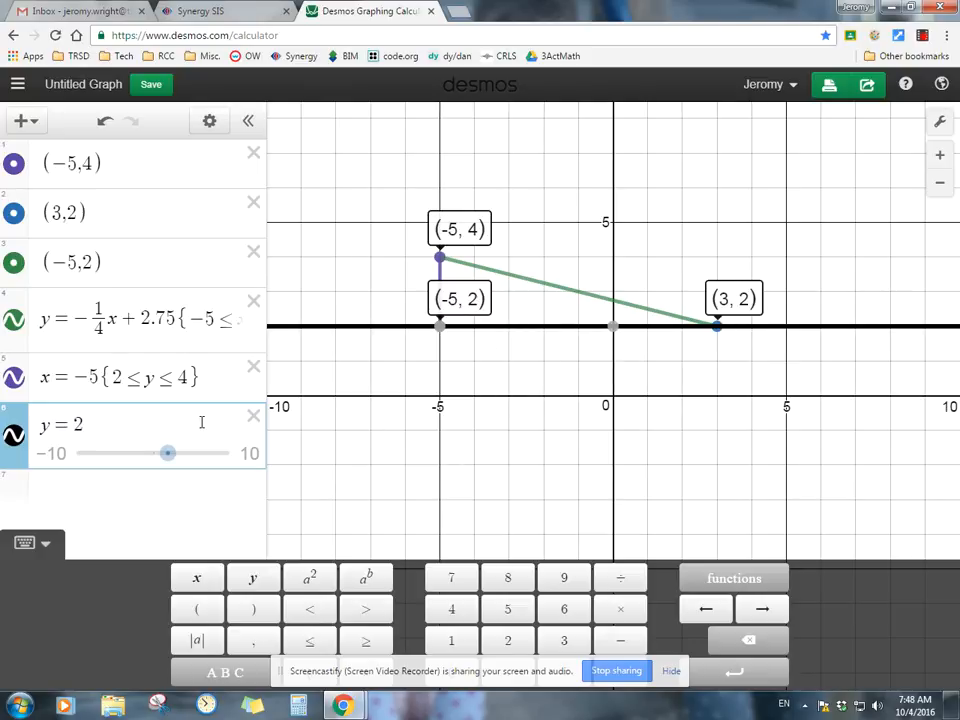
Restrict the line y = 2 to {-5 ≤ x ≤ 3} and hide the coordinate labels of the three points.
type("{")
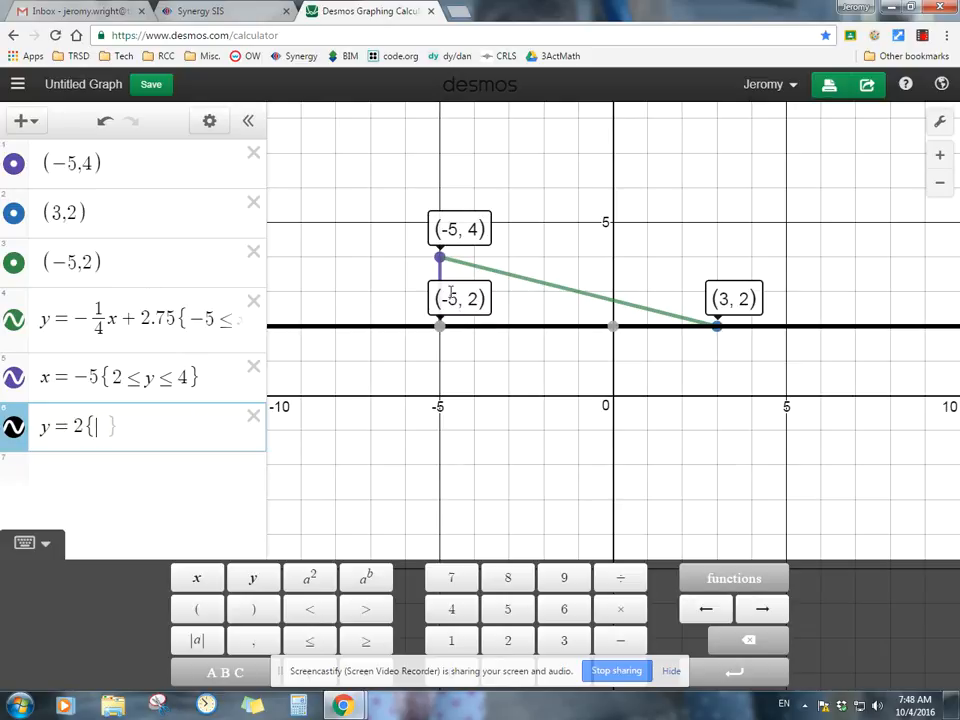
type("-5")
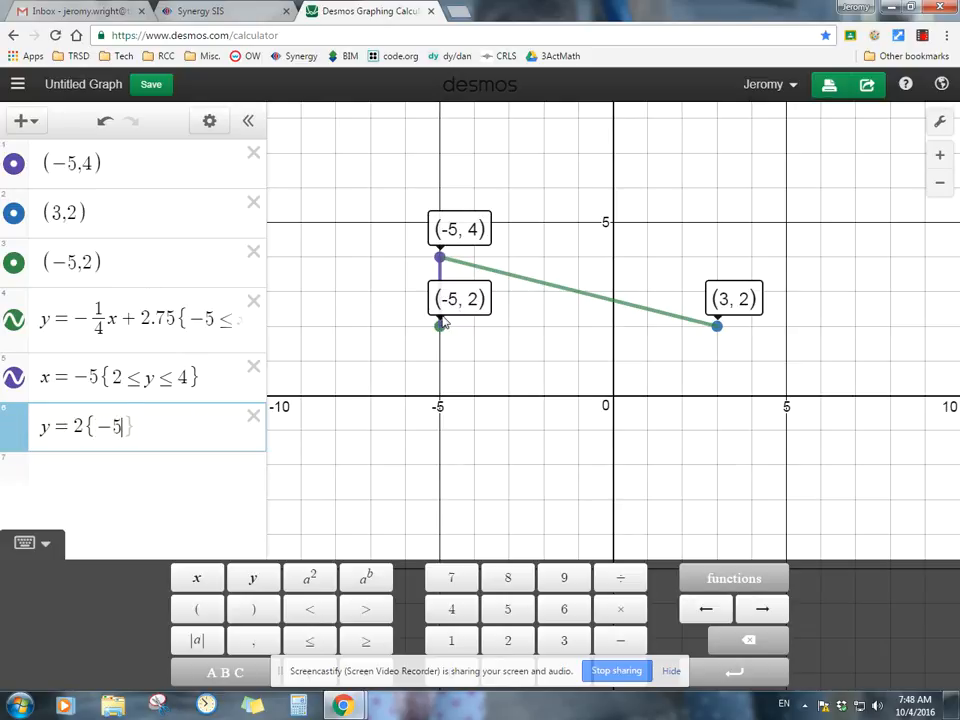
left_click(326, 643)
type("x")
left_click(326, 643)
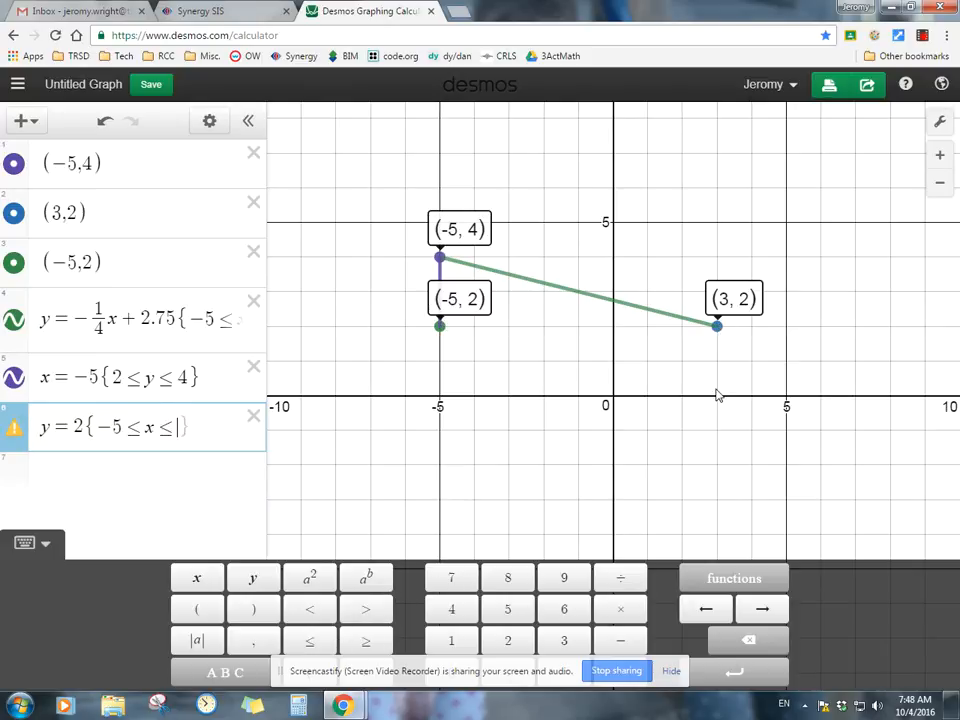
type("3")
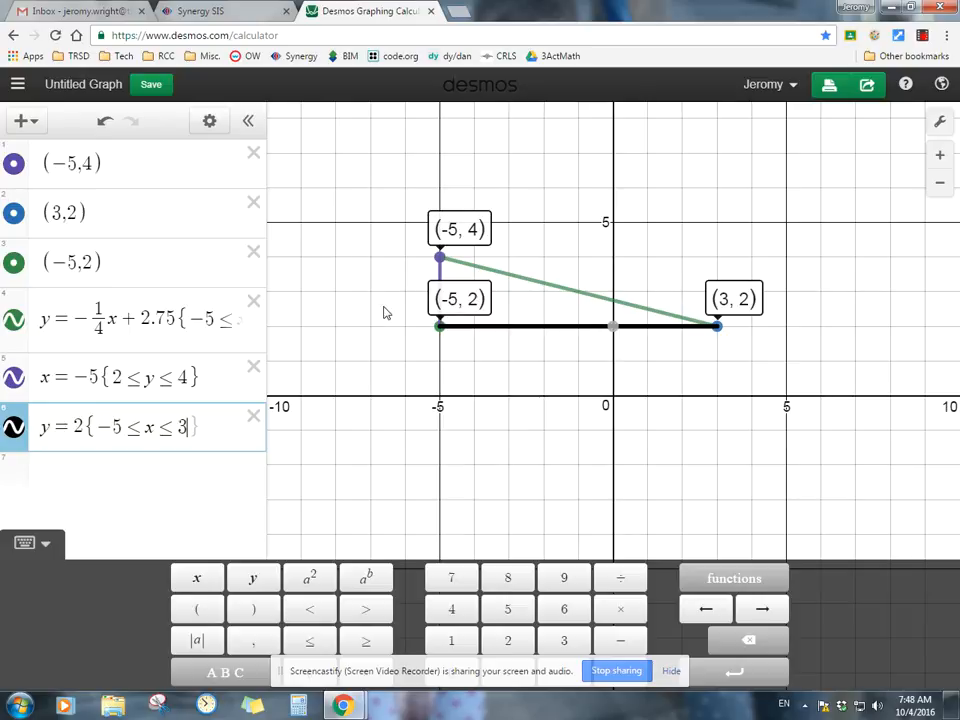
left_click(437, 328)
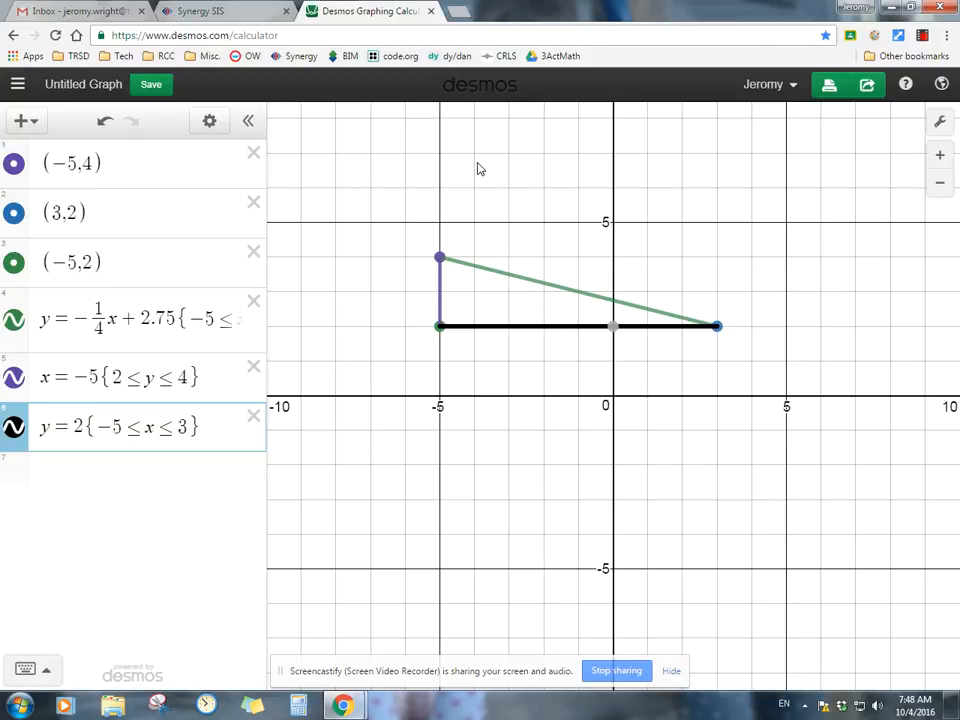
Open the dialog for titling and saving the graph, and close it without saving.
left_click(85, 85)
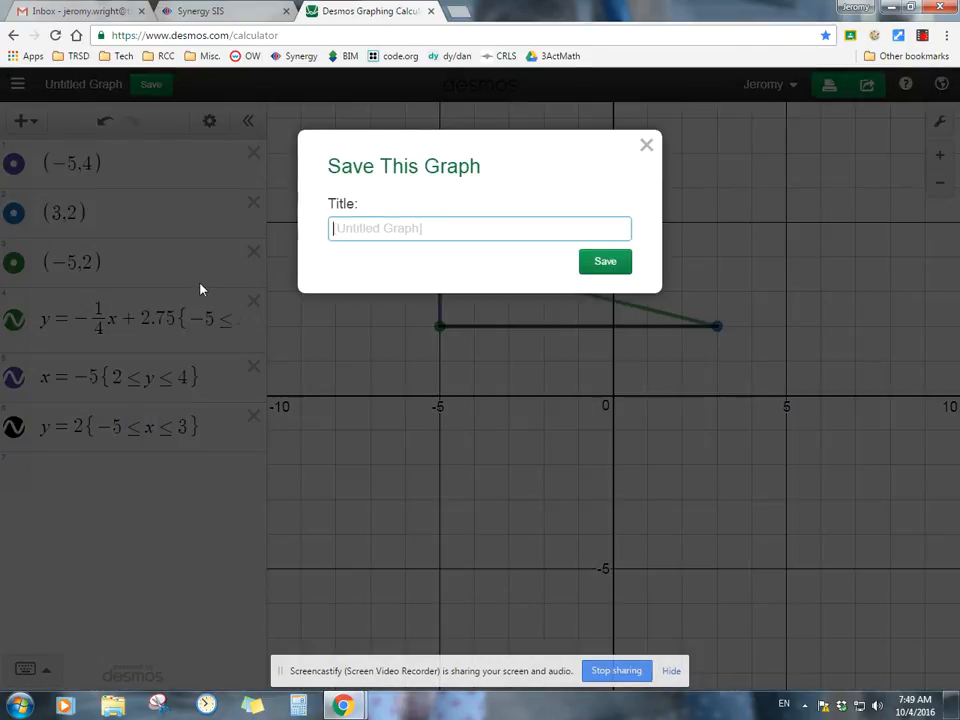
left_click(646, 147)
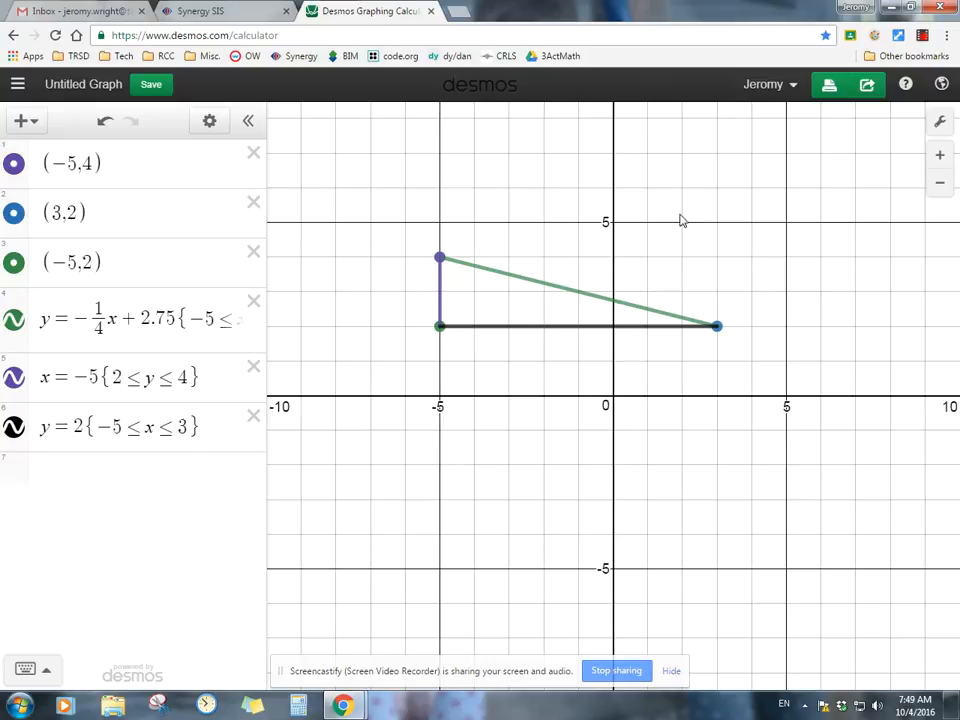
View the sharing link and the email, embed and image options for the graph, and close them.
left_click(867, 84)
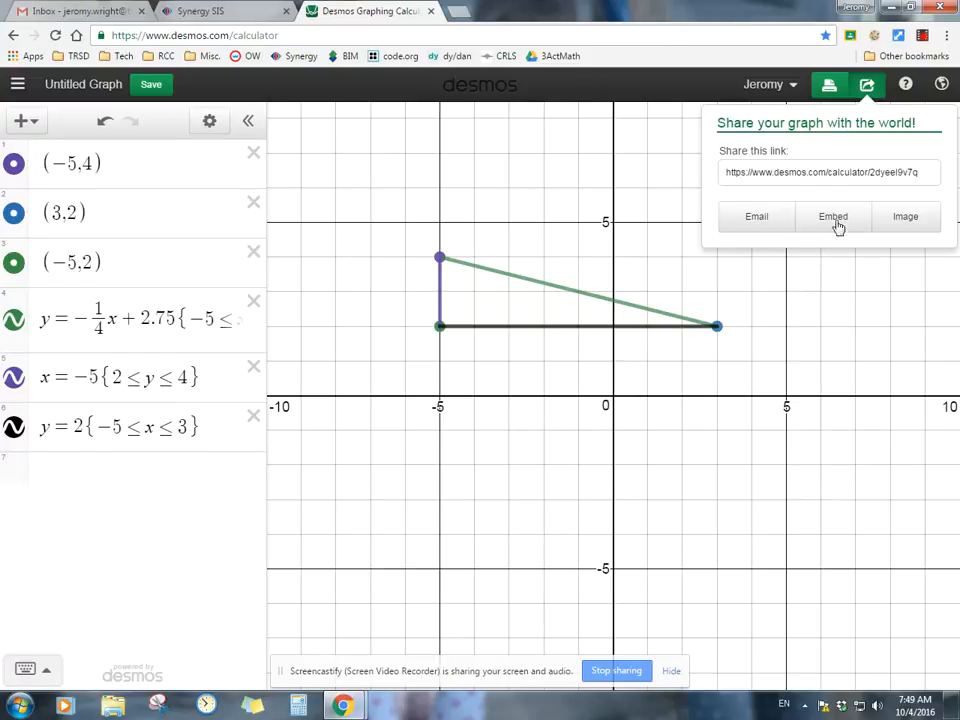
left_click(870, 88)
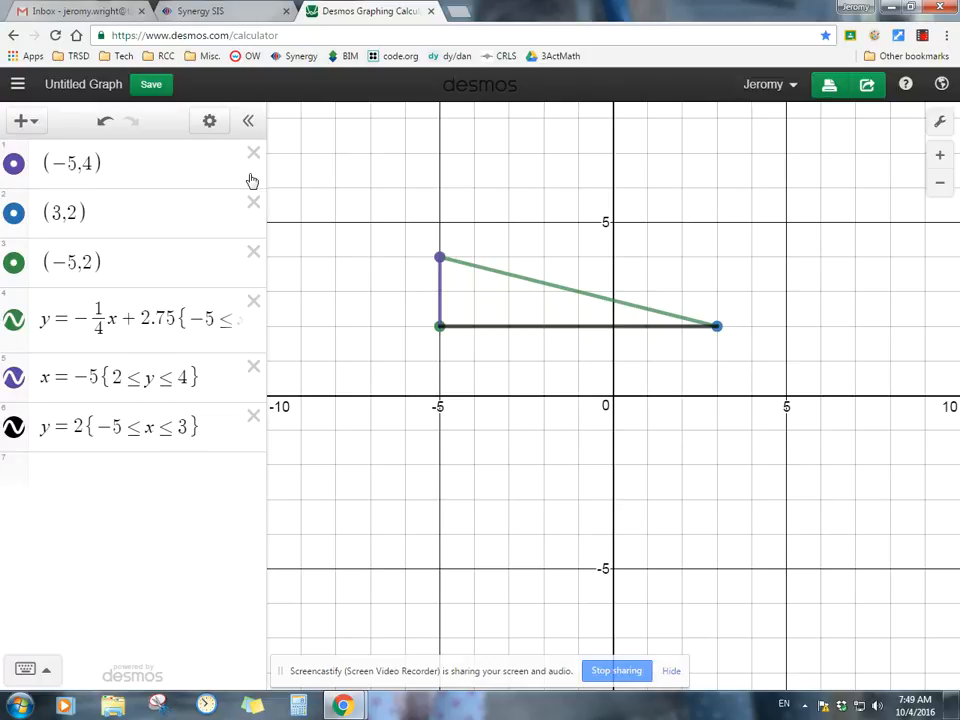
Browse the saved graphs and the built-in examples, and open the "Conic Sections: Circle" example graph.
left_click(16, 86)
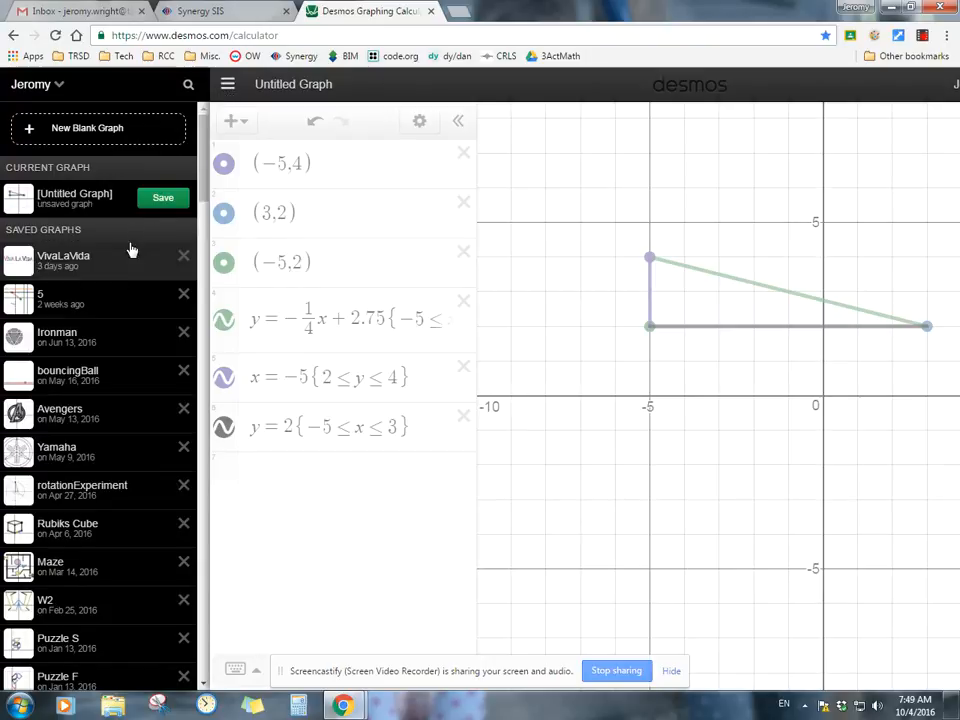
scroll(168, 308, "down", 5)
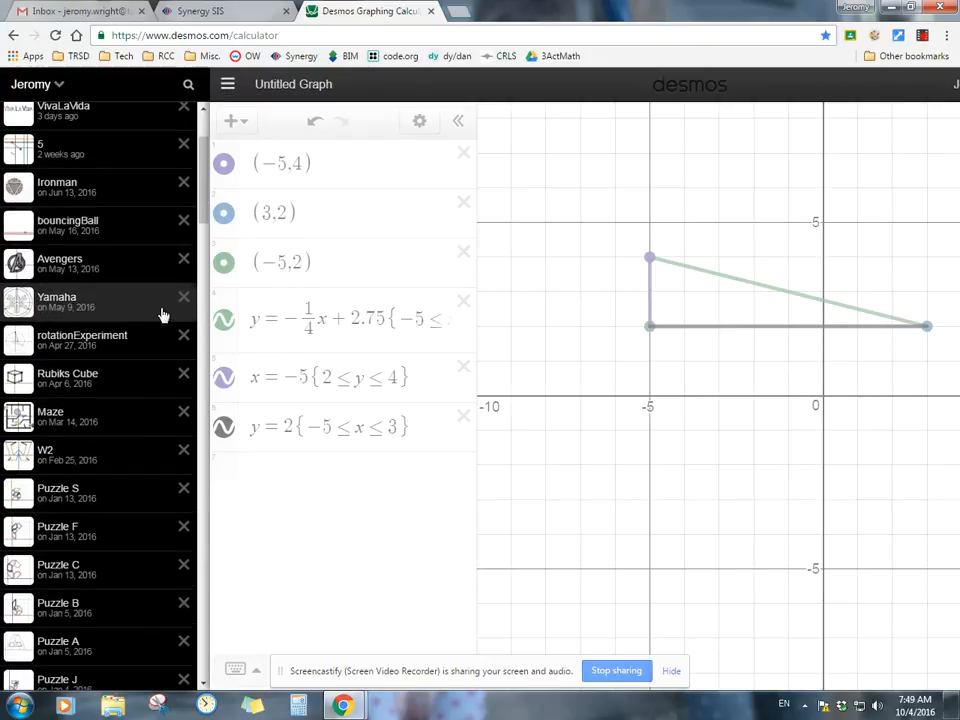
scroll(161, 312, "down", 13)
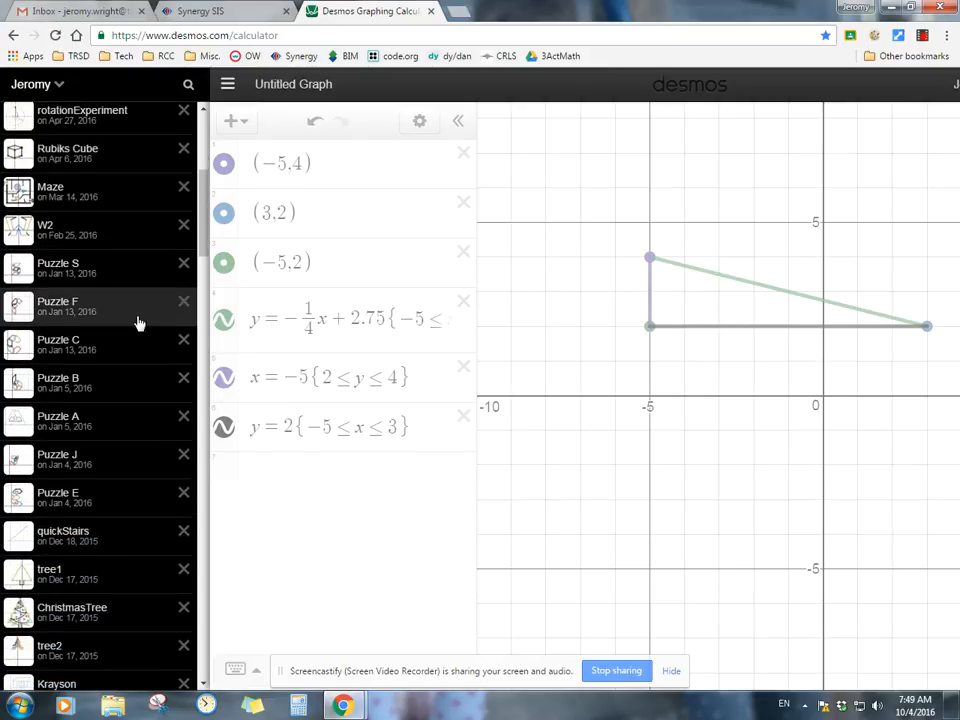
scroll(133, 327, "down", 20)
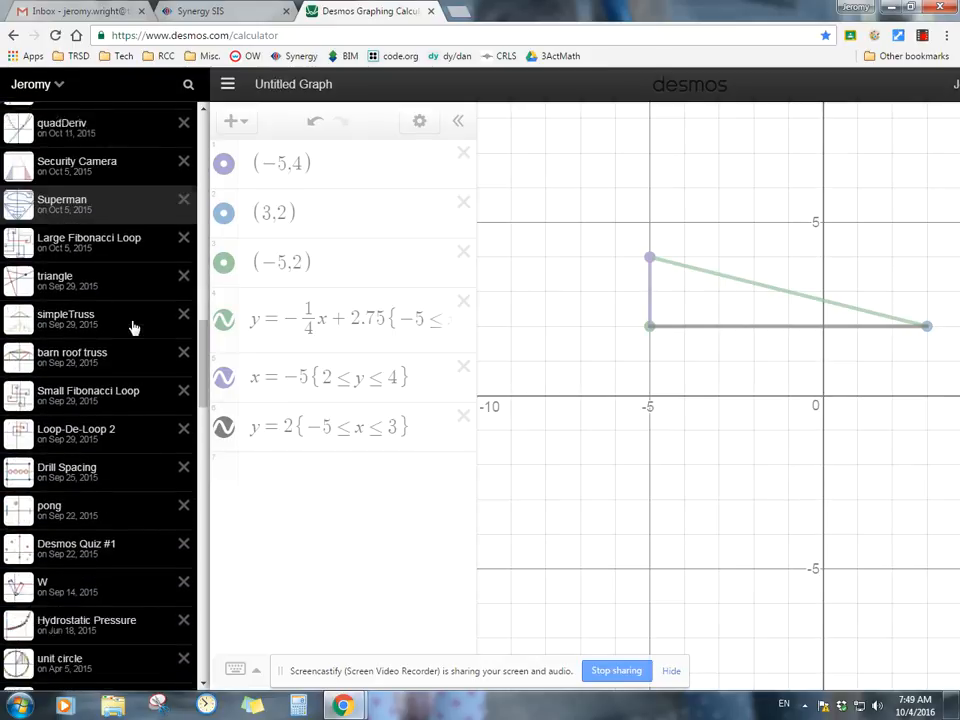
scroll(133, 326, "up", 4)
scroll(128, 326, "down", 9)
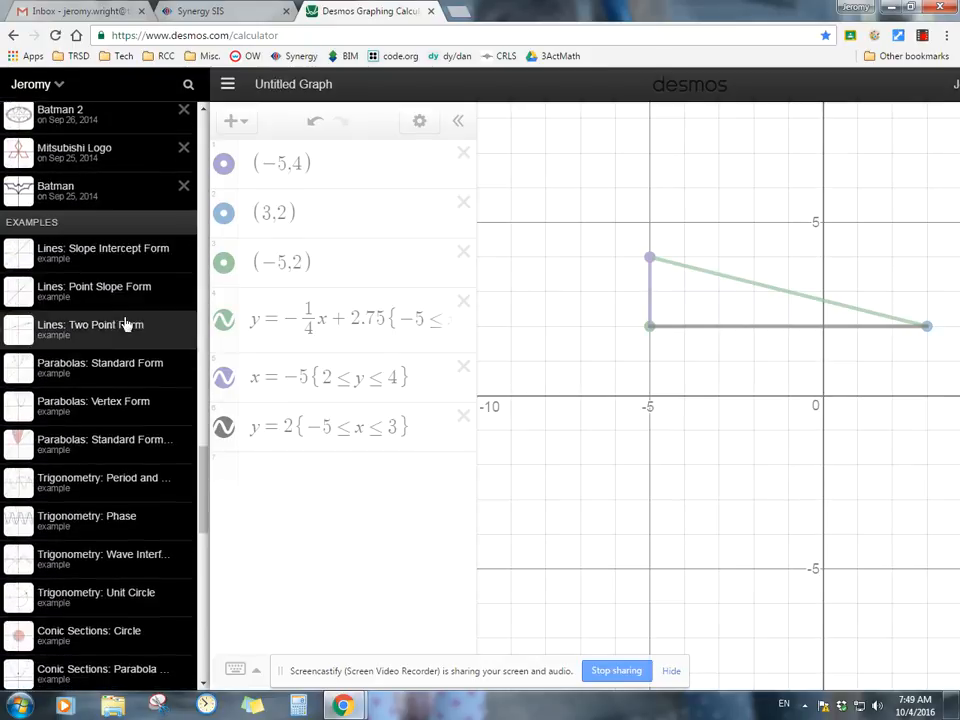
scroll(122, 256, "down", 2)
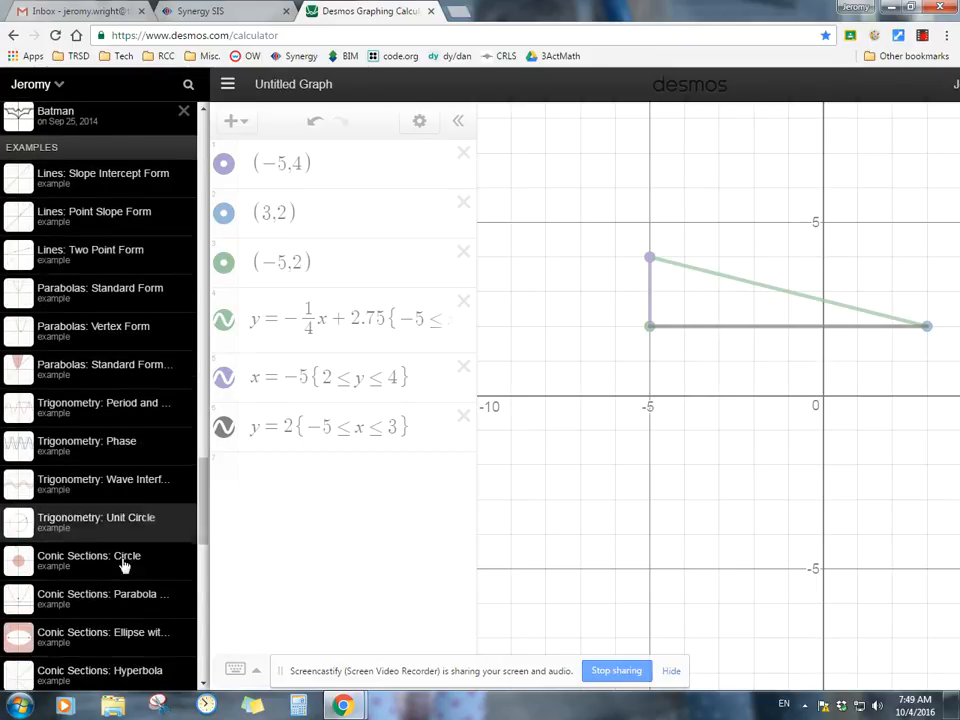
scroll(121, 578, "down", 6)
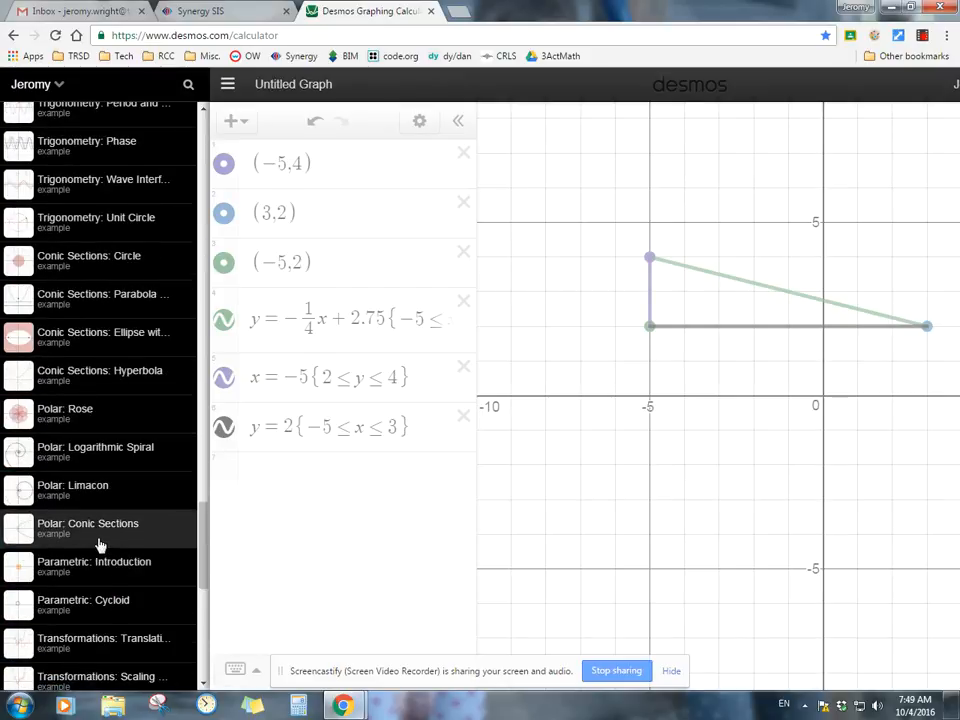
scroll(99, 542, "up", 2)
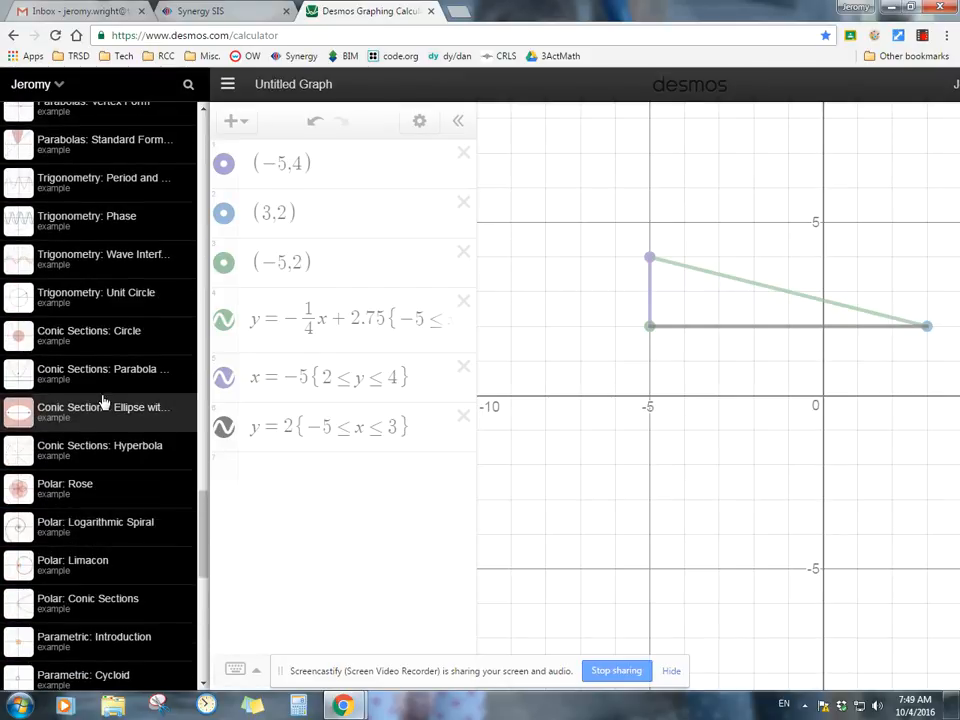
left_click(108, 340)
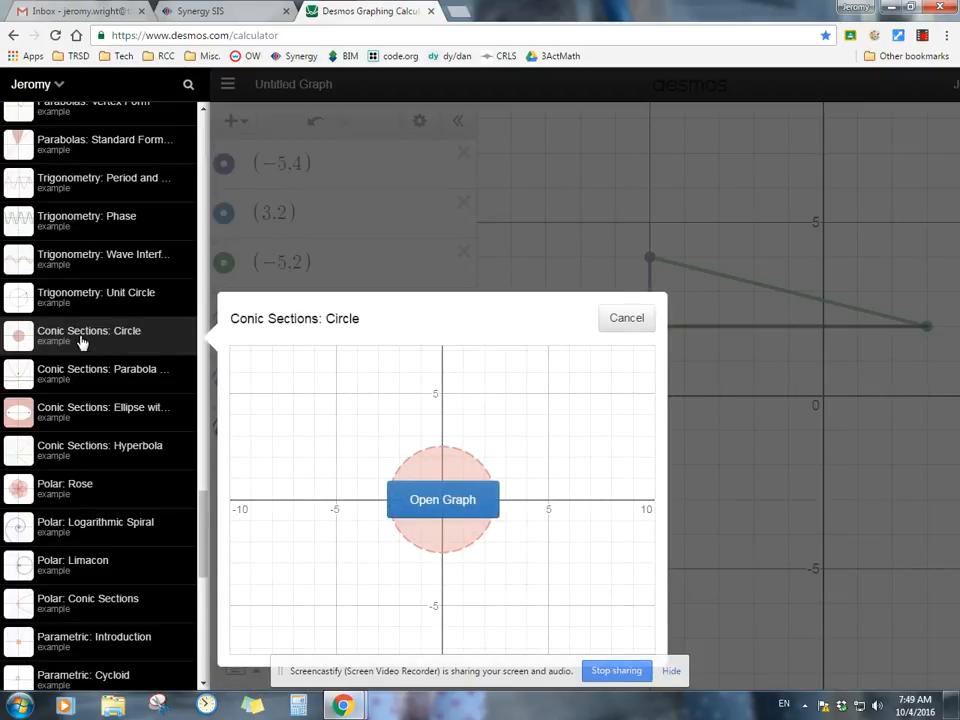
left_click(438, 505)
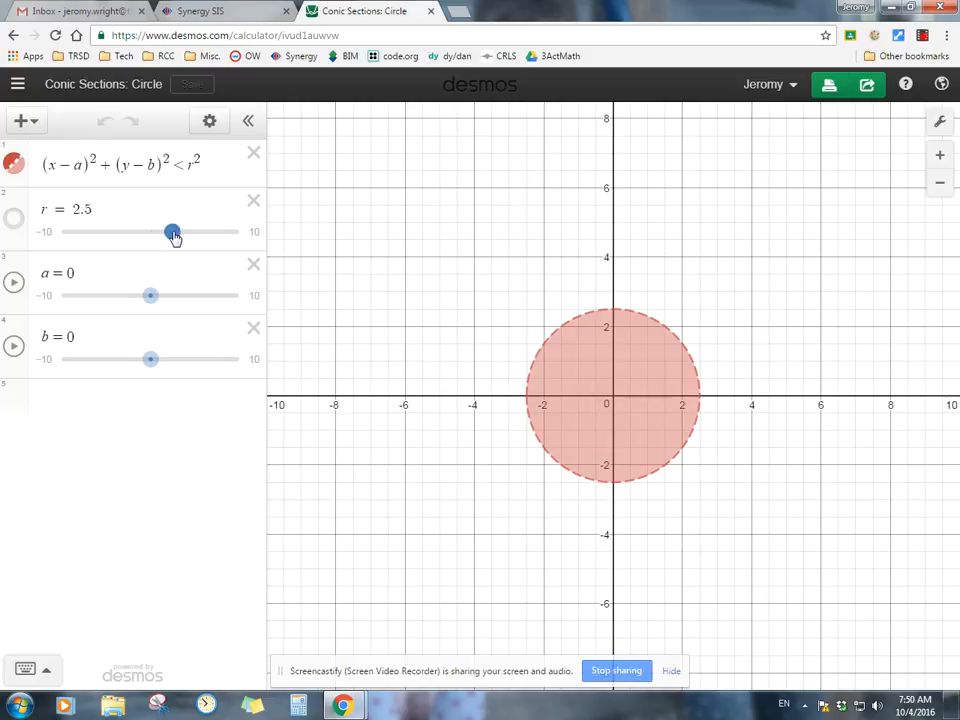
Set the circle's radius r to 3.1 with its slider and try the slider for a, ending at a = 0.
mouse_move(176, 236)
left_mouse_down()
mouse_move(201, 249)
mouse_move(180, 251)
left_mouse_up()
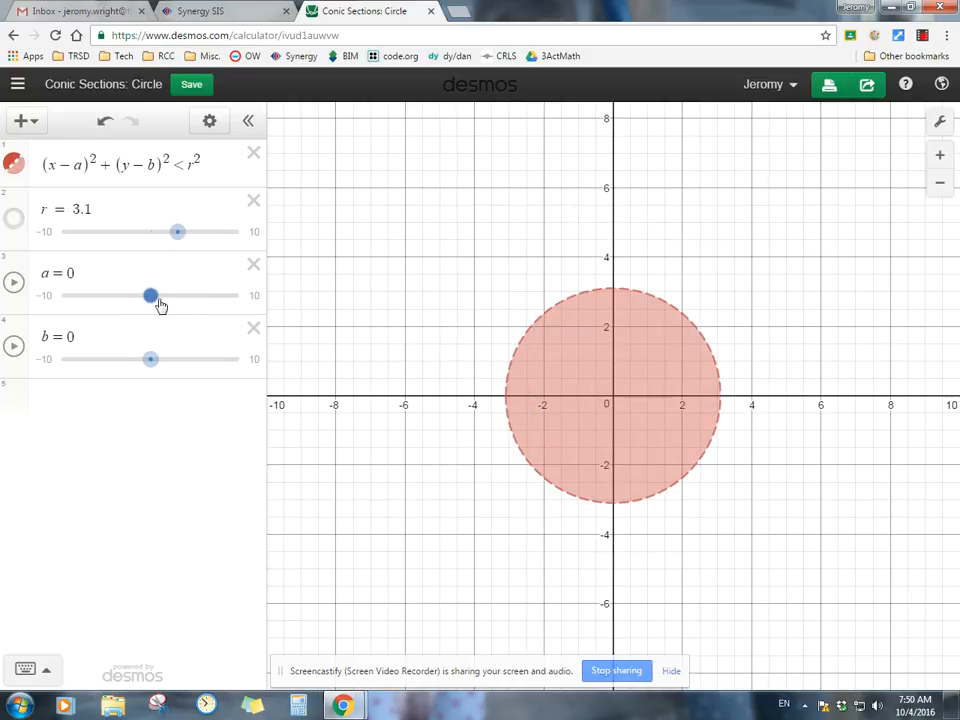
mouse_move(150, 296)
left_mouse_down()
mouse_move(180, 311)
mouse_move(135, 307)
mouse_move(153, 317)
left_mouse_up()
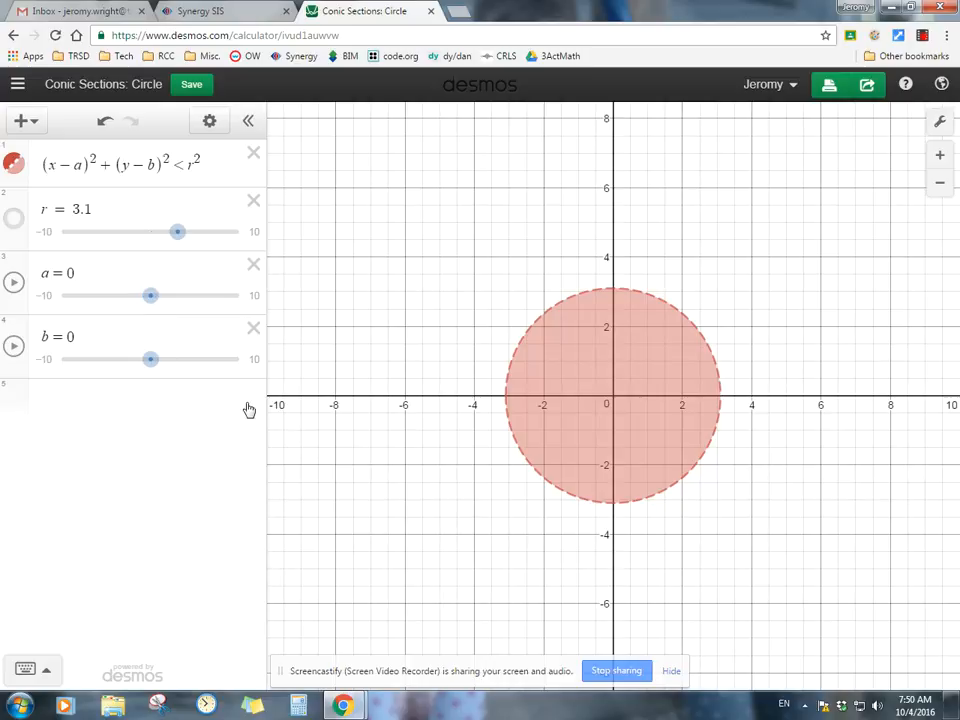